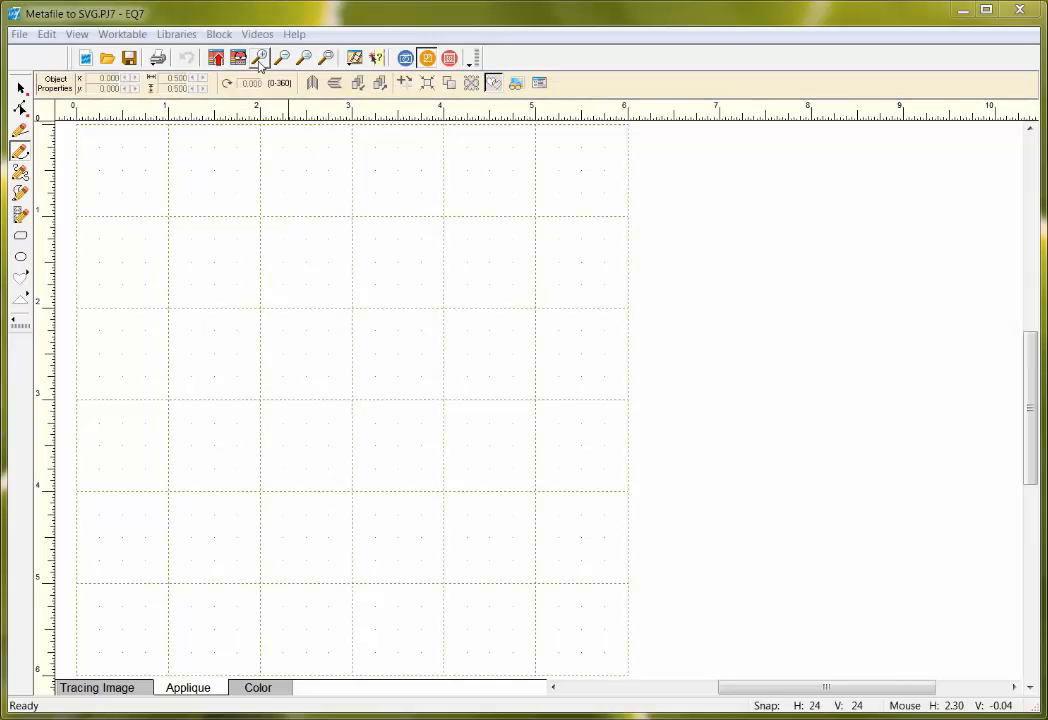
Open the Rose with Bud motif from the Project Sketchbook for editing on the Applique worktable.
left_click(238, 58)
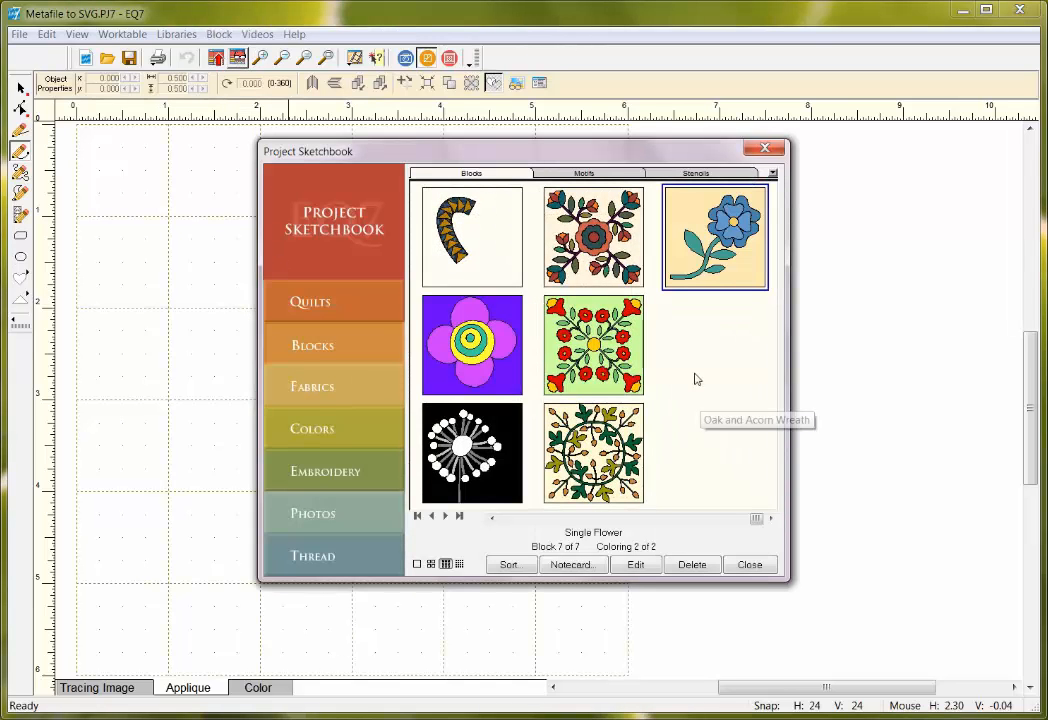
left_click(612, 175)
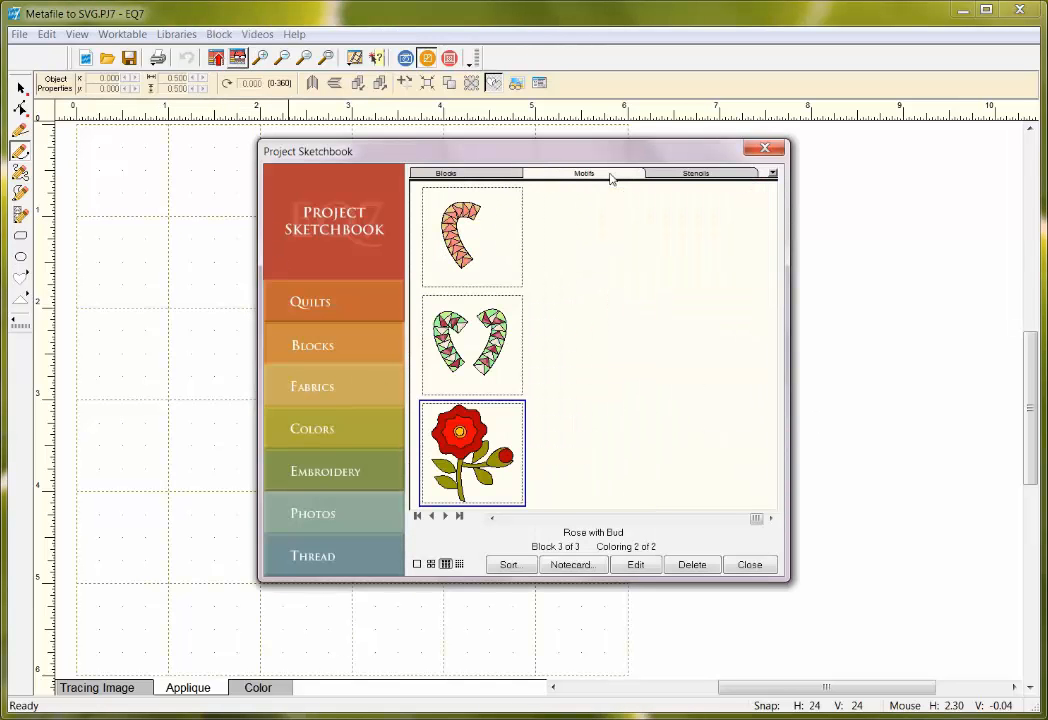
double_click(493, 470)
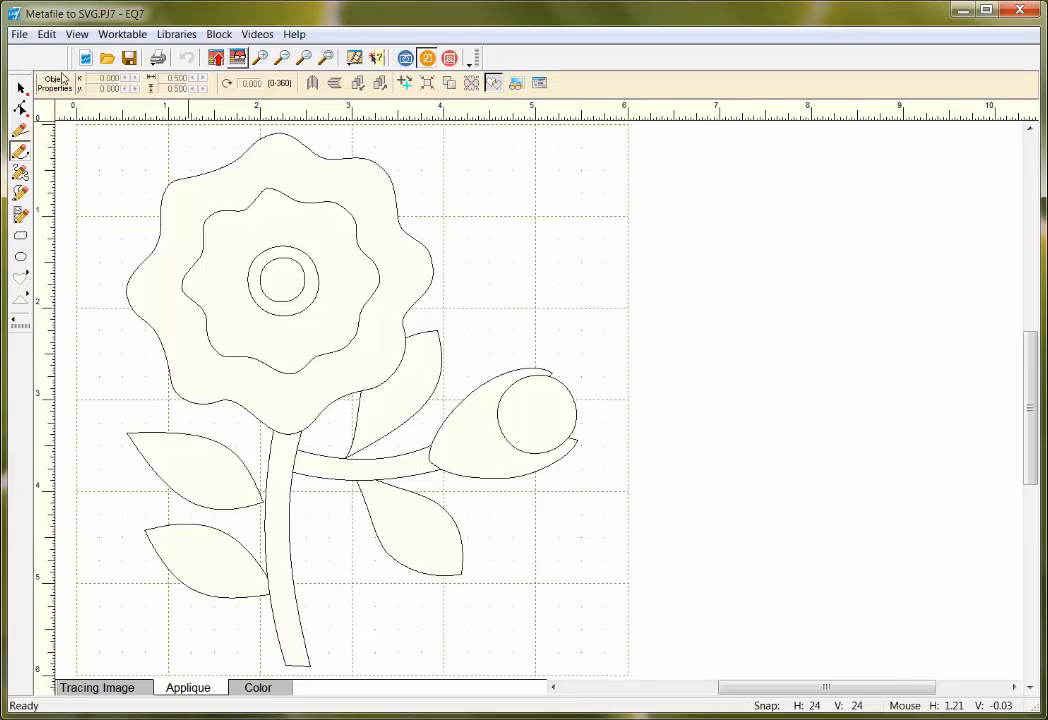
Export the block as a high-quality, outline-only enhanced metafile named Flower on the Desktop, replacing the existing file.
left_click(19, 34)
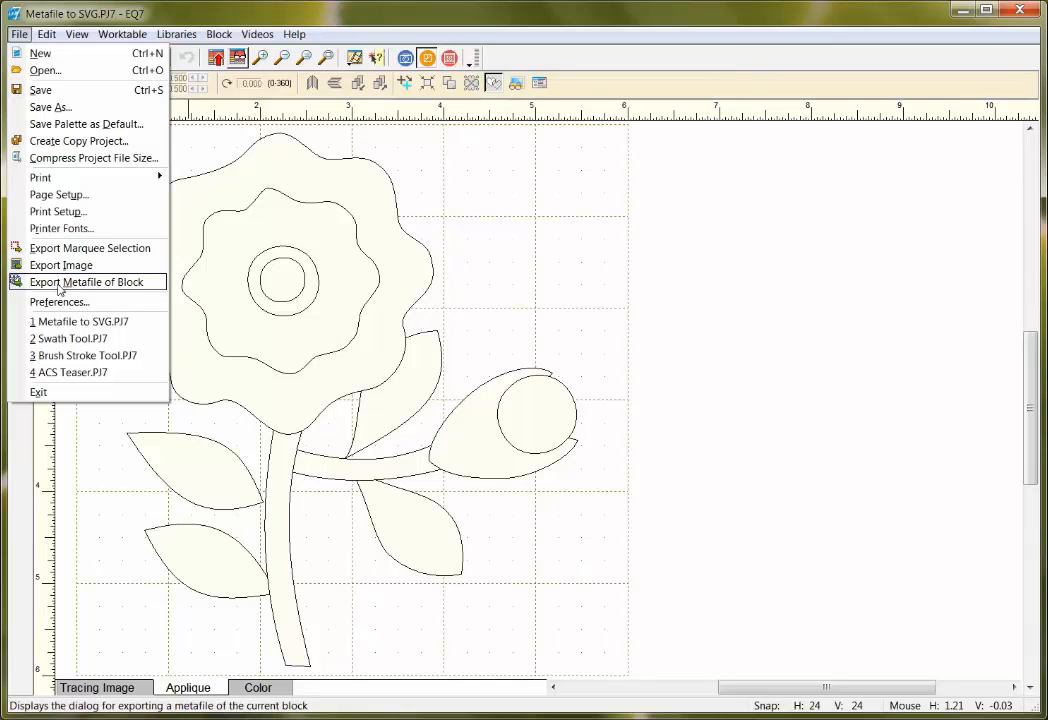
left_click(146, 285)
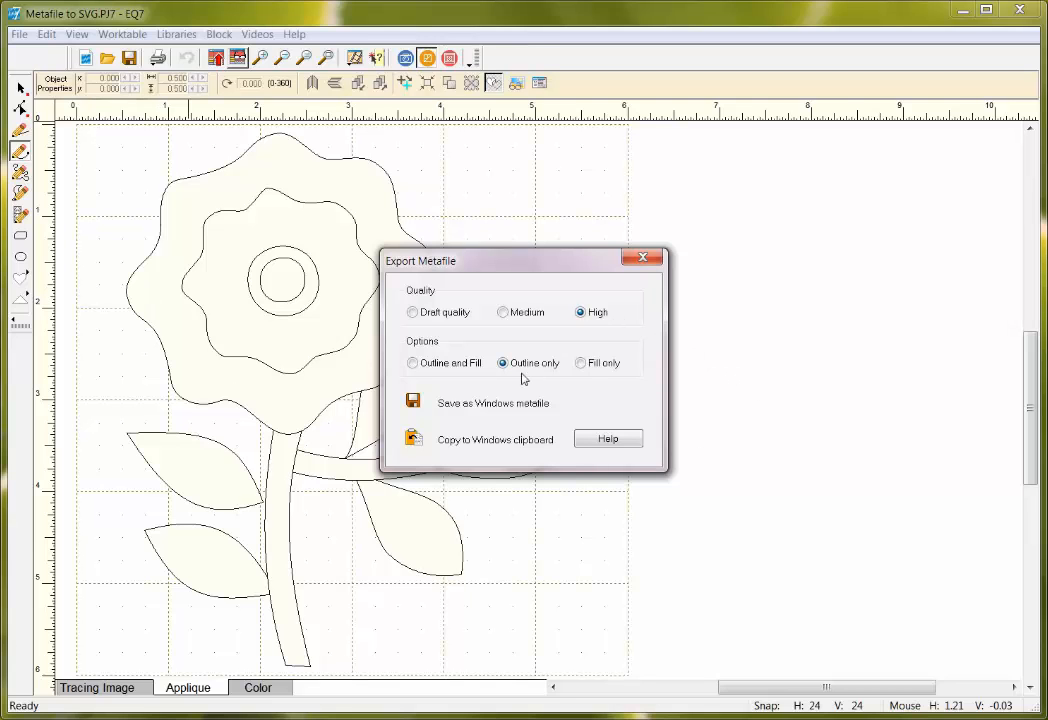
left_click(413, 403)
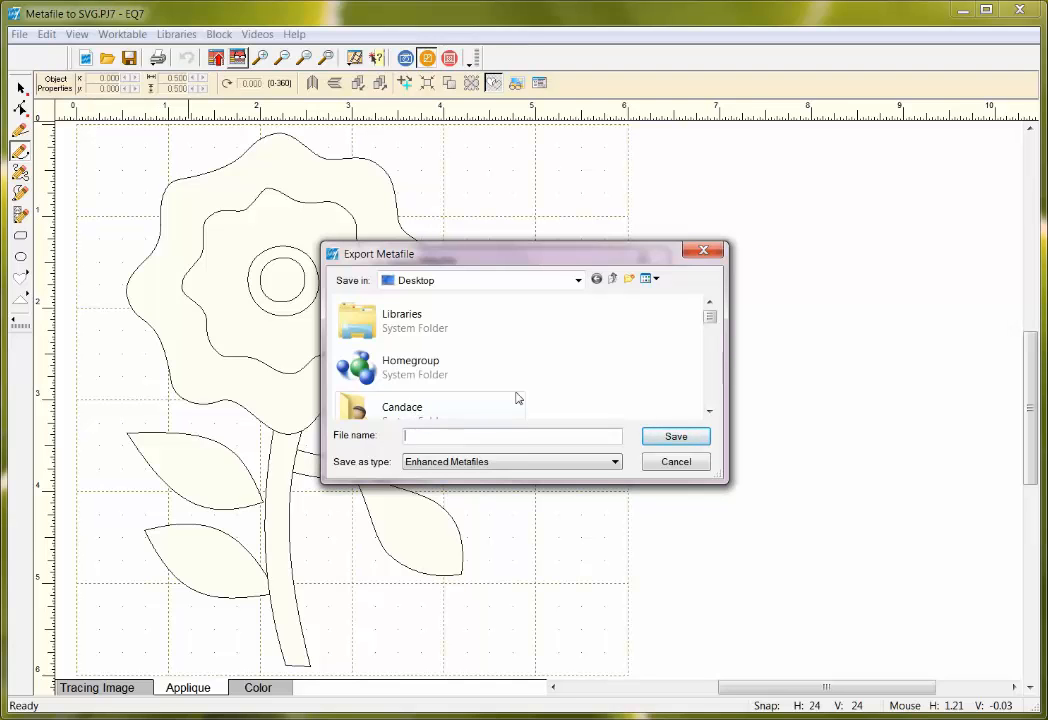
type("Fl")
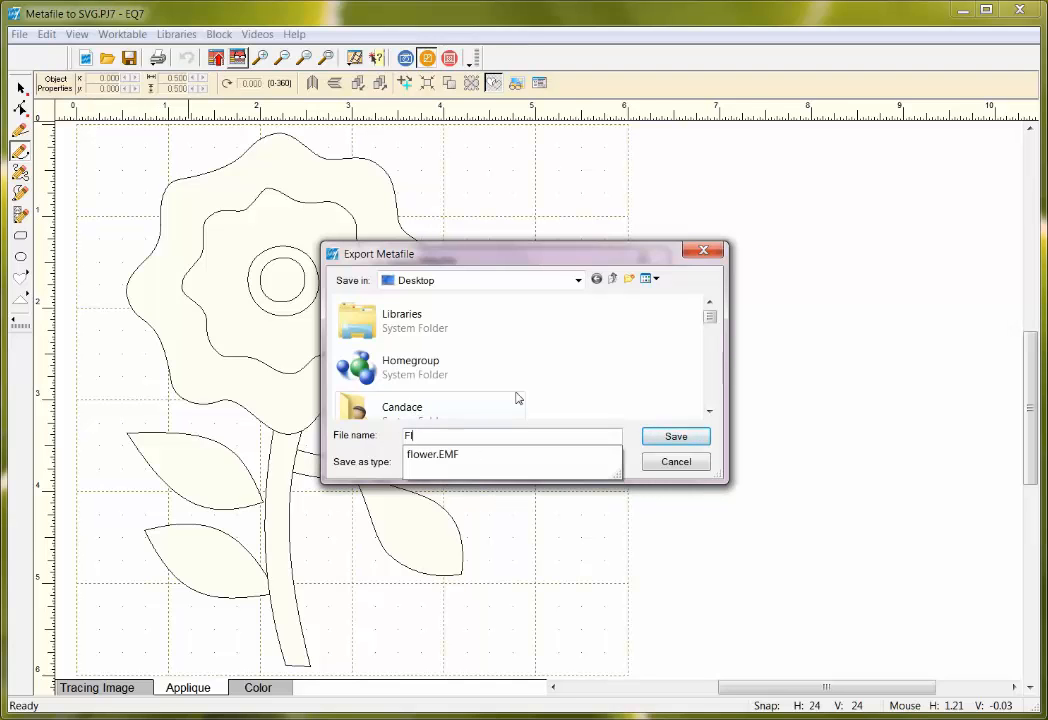
type("ower")
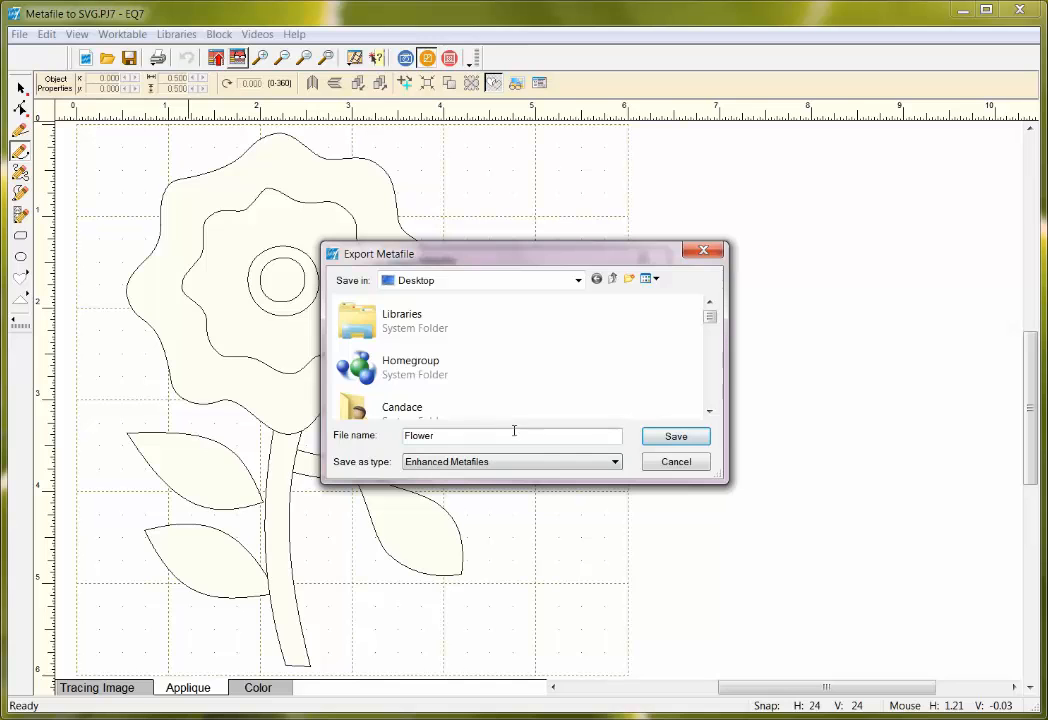
left_click(661, 443)
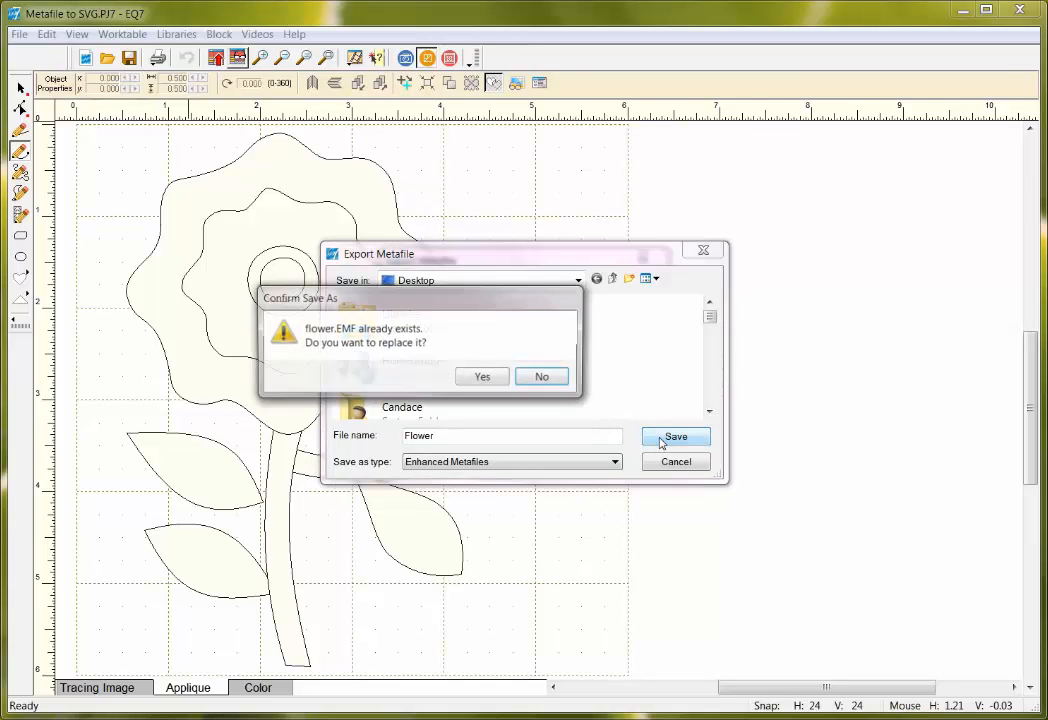
left_click(484, 377)
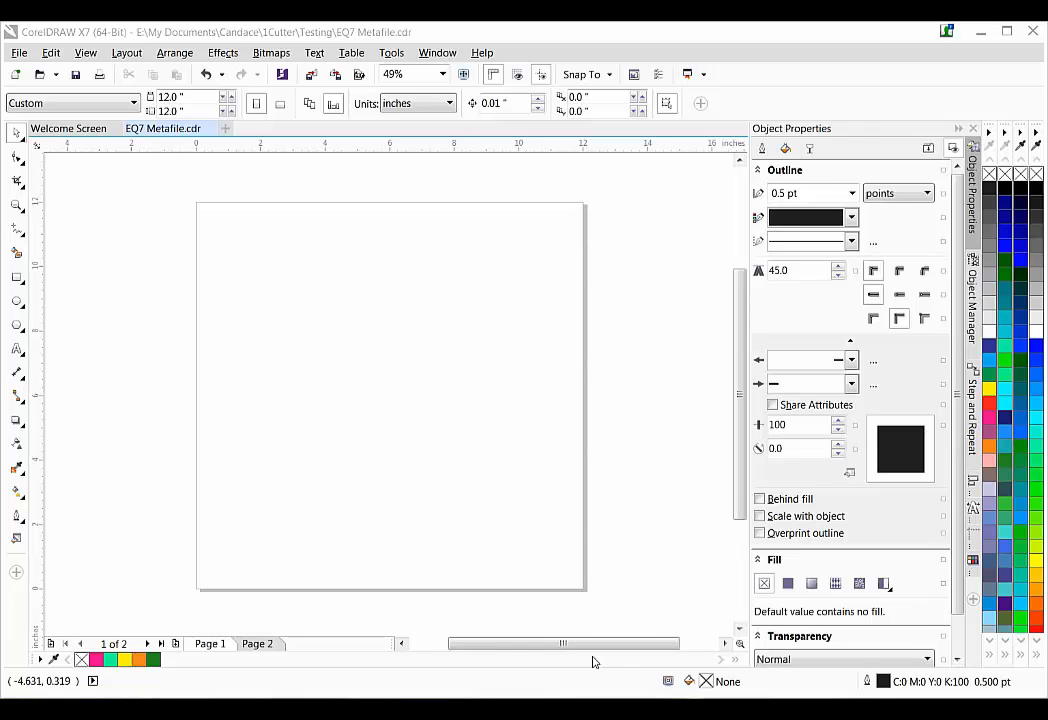
Switch to CorelDRAW, import flower.EMF from the Desktop and place it on the page at about 7.9 by 9.3 inches.
left_click(20, 53)
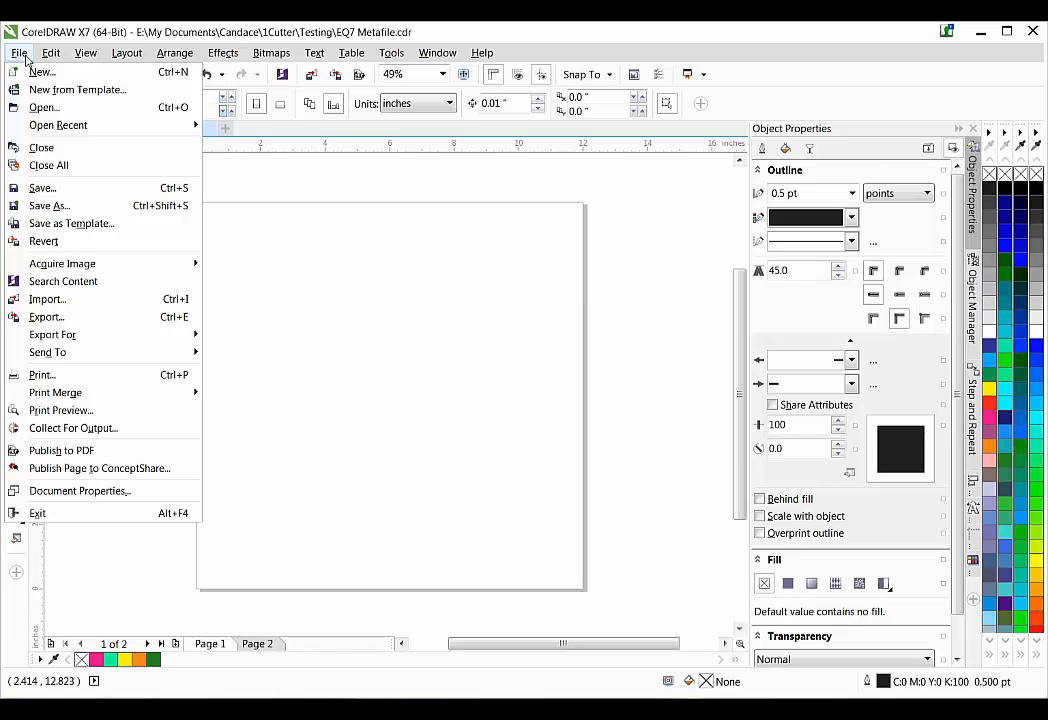
left_click(45, 299)
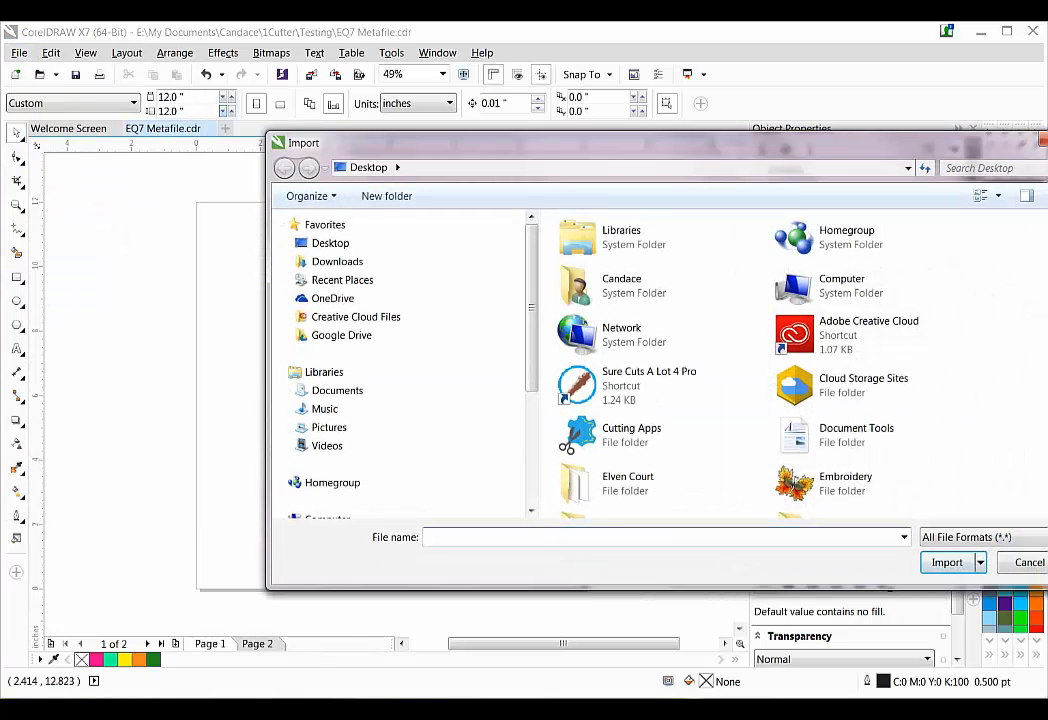
scroll(740, 360, "down", 5)
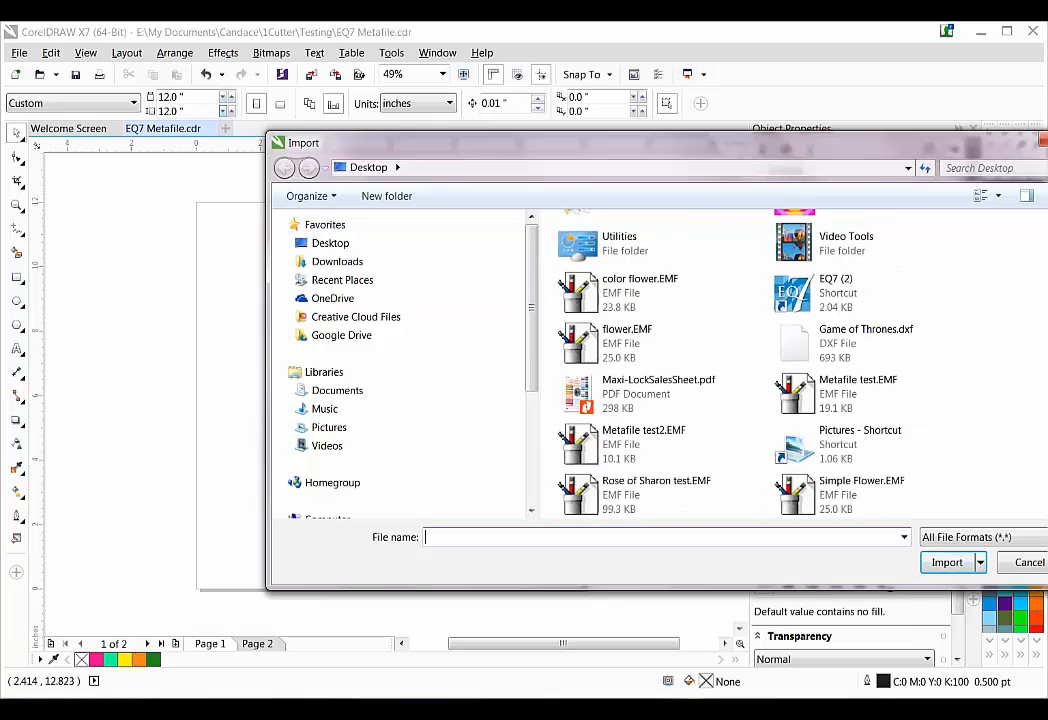
left_click(636, 331)
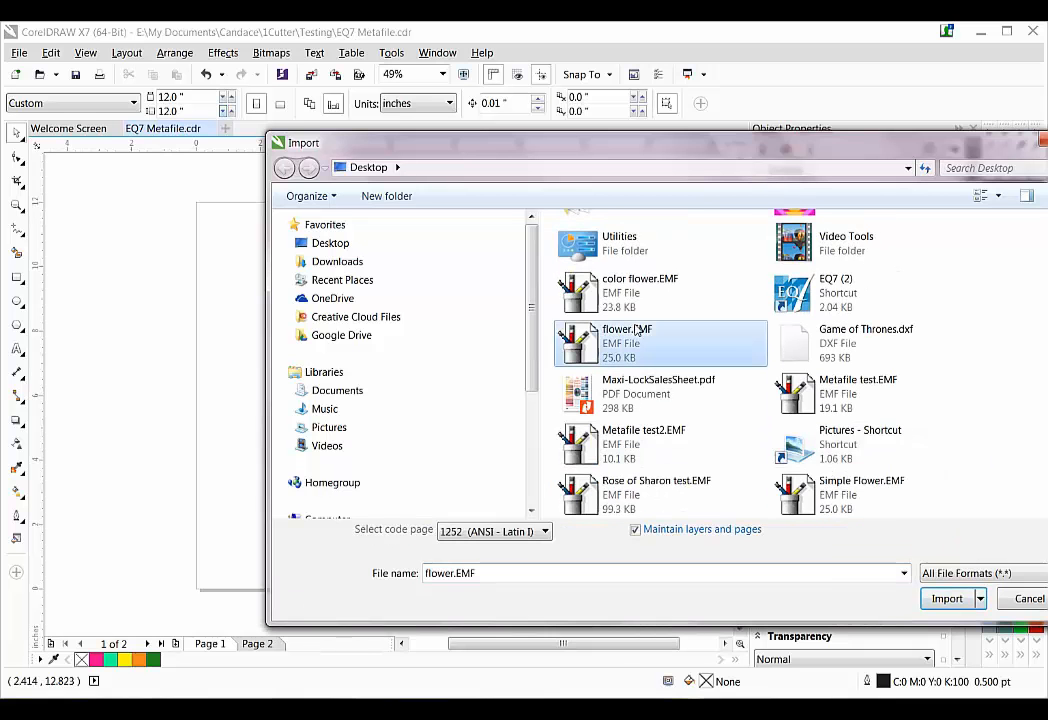
left_click(948, 600)
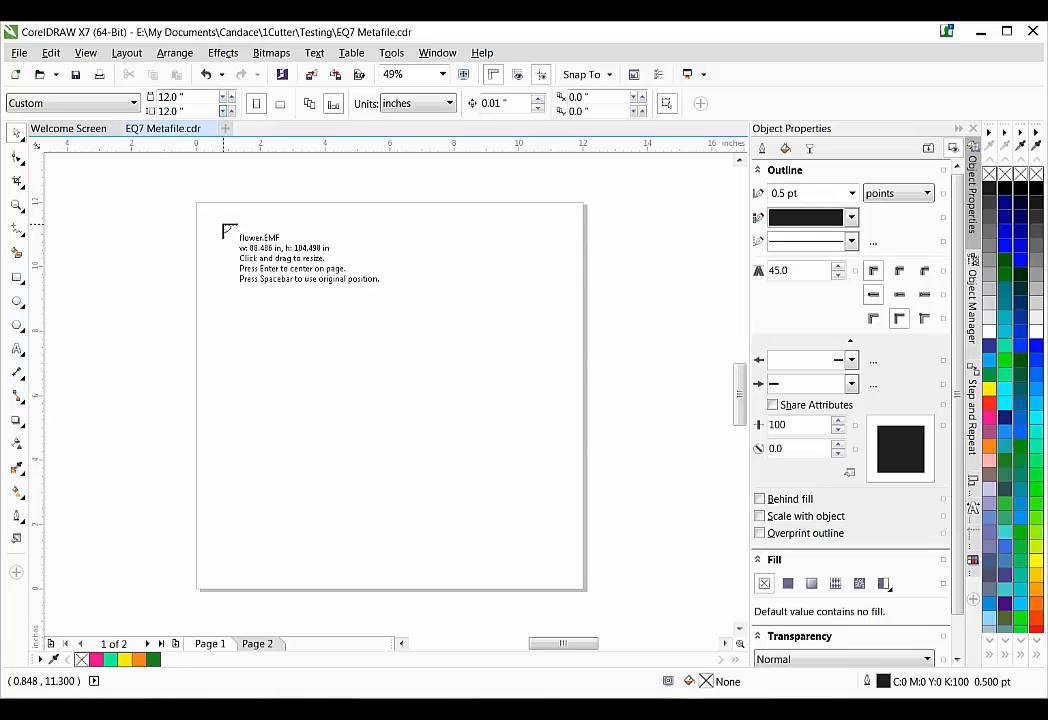
left_click_drag(223, 225, 482, 528)
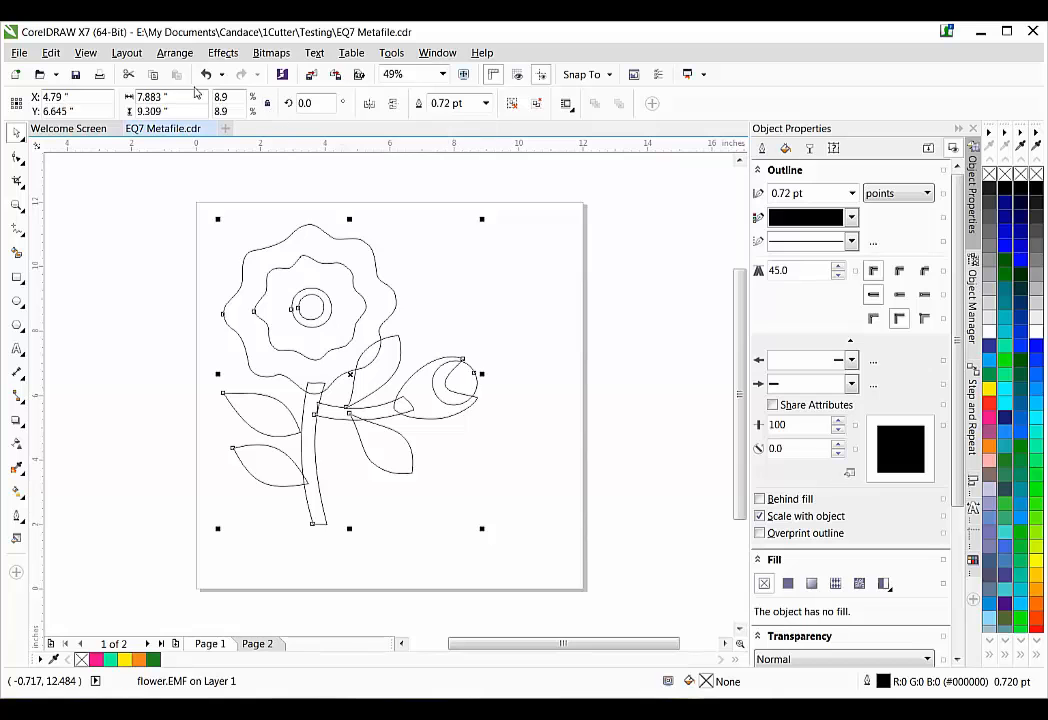
Resize the imported flower to 4.912 inches wide by 5.801 inches high and deselect it.
left_click(134, 97)
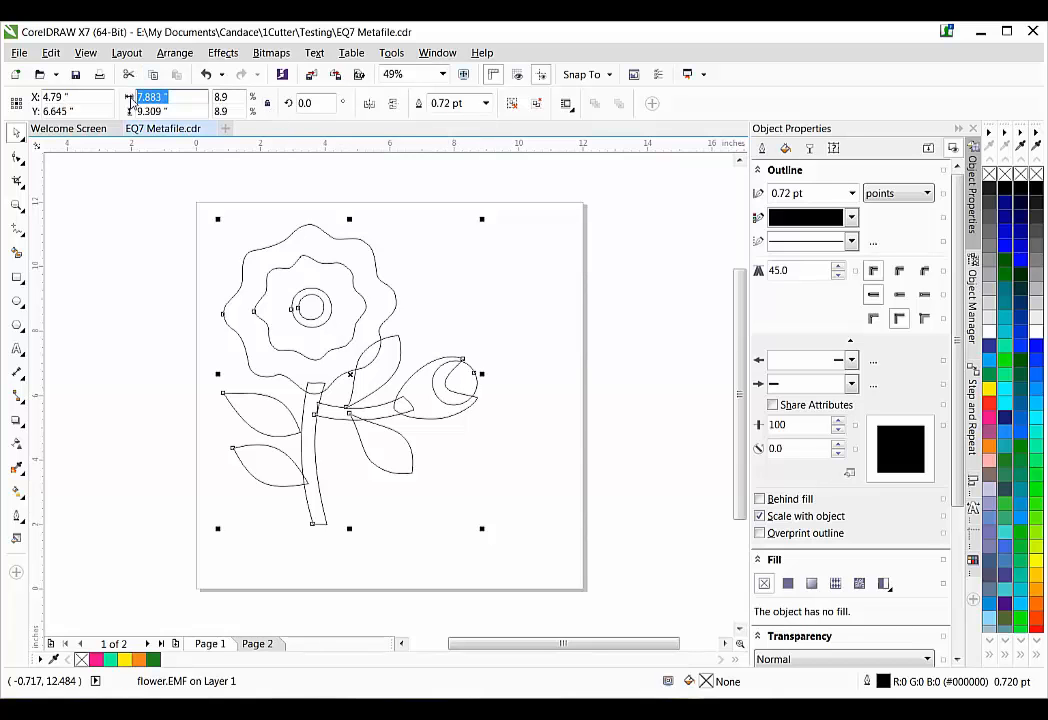
type("4.91")
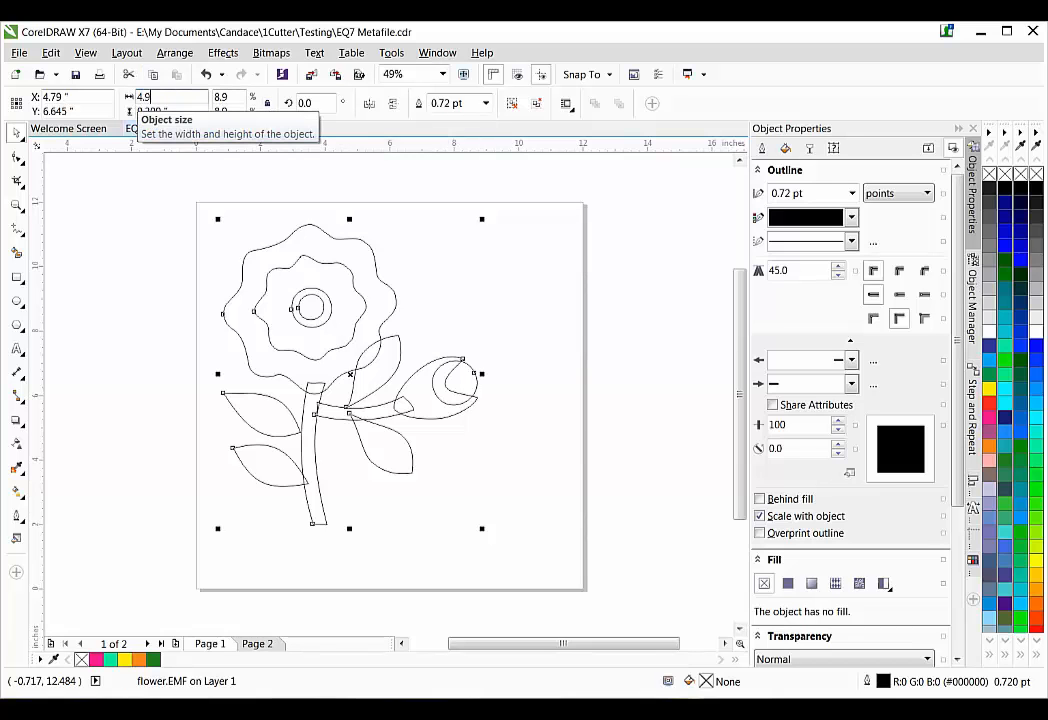
type("2")
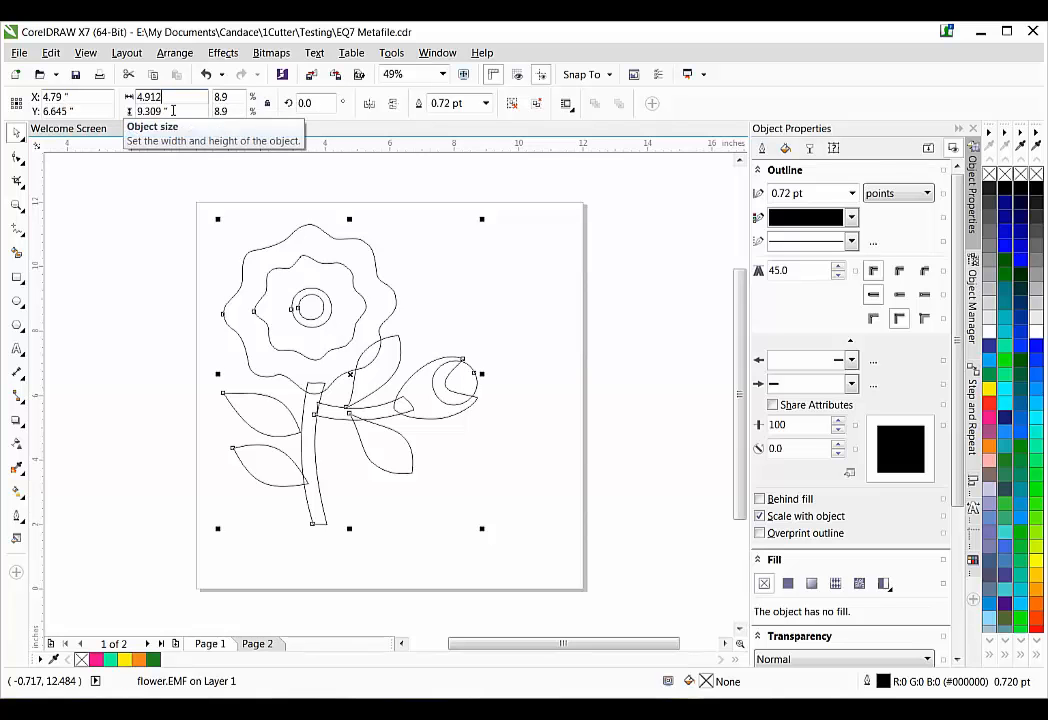
left_click(172, 111)
type("5.")
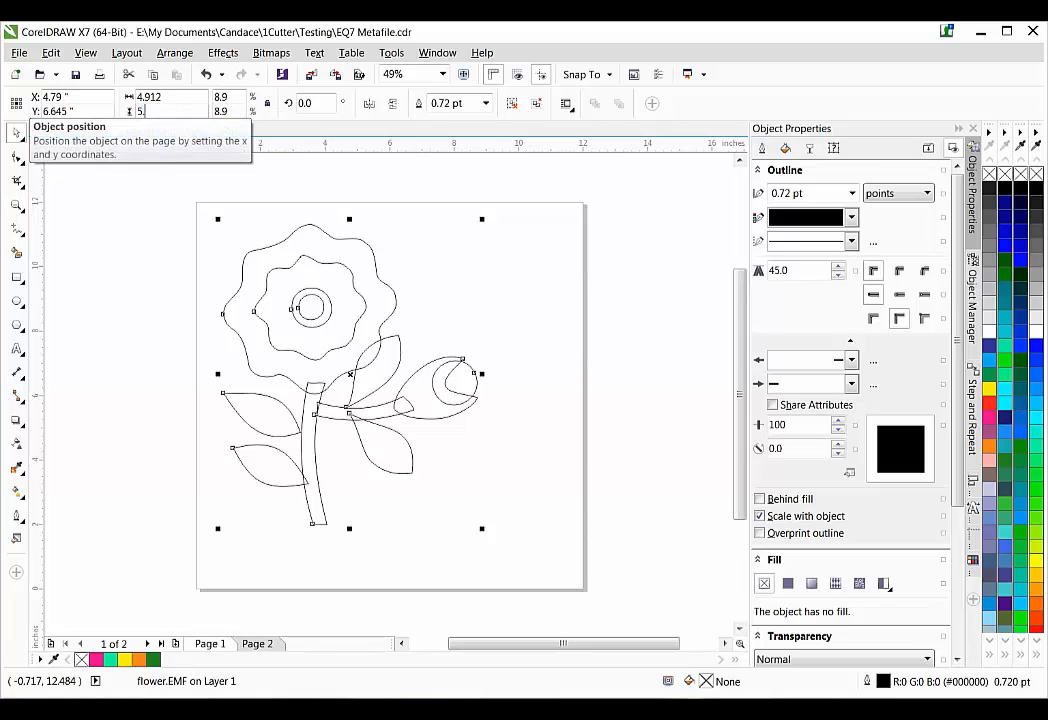
type("801")
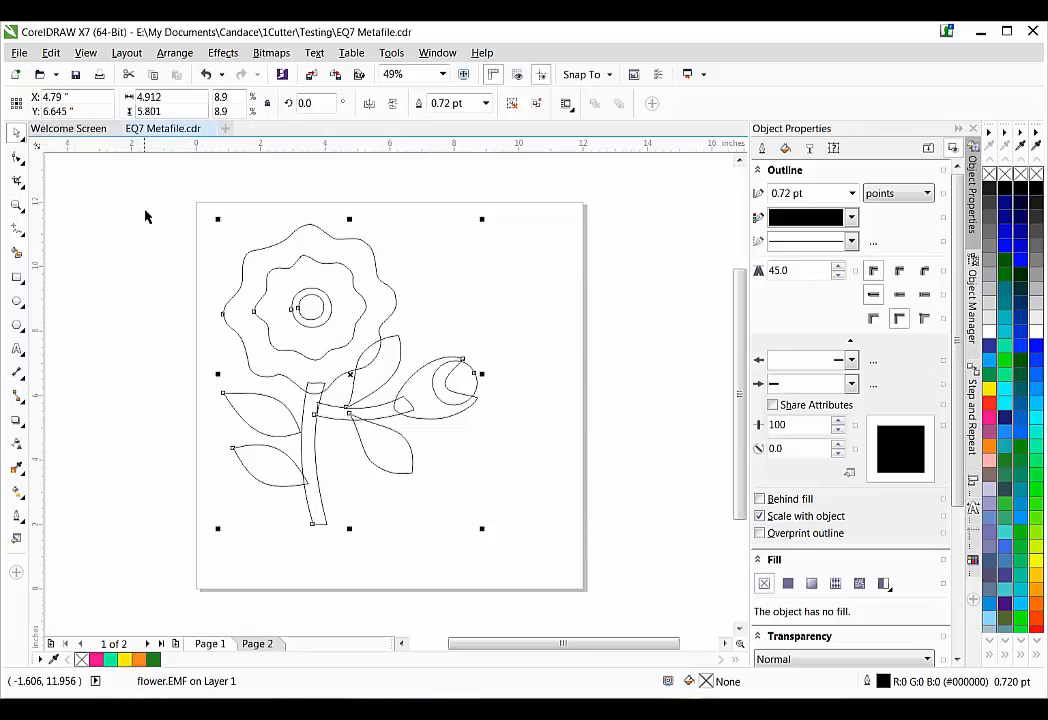
key("Return")
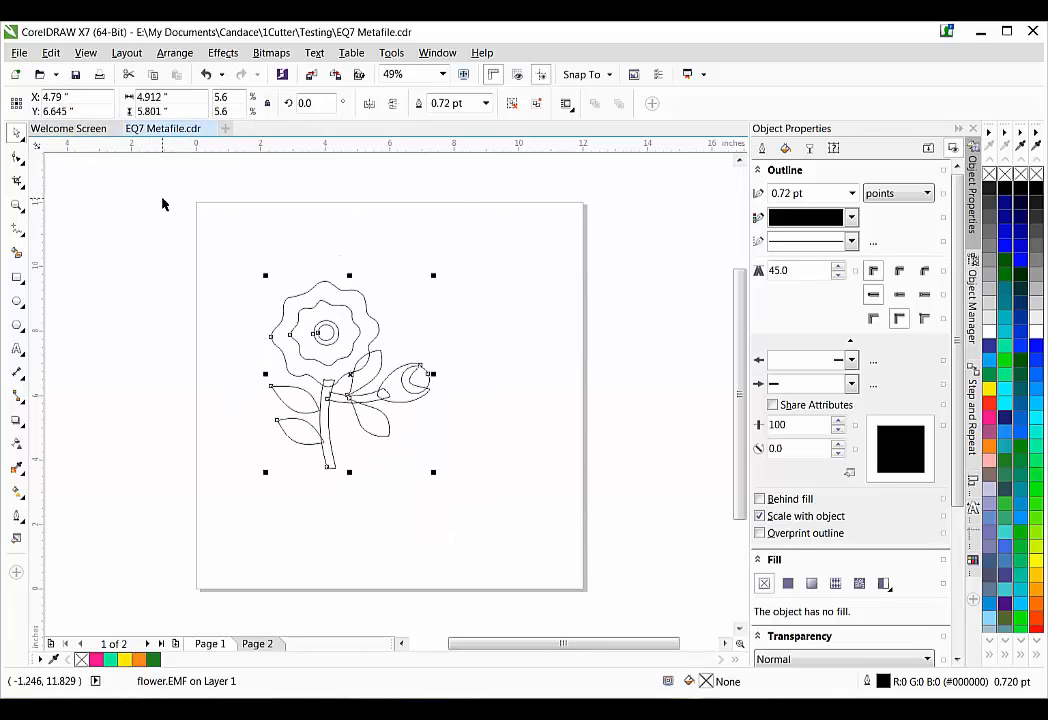
left_click(515, 330)
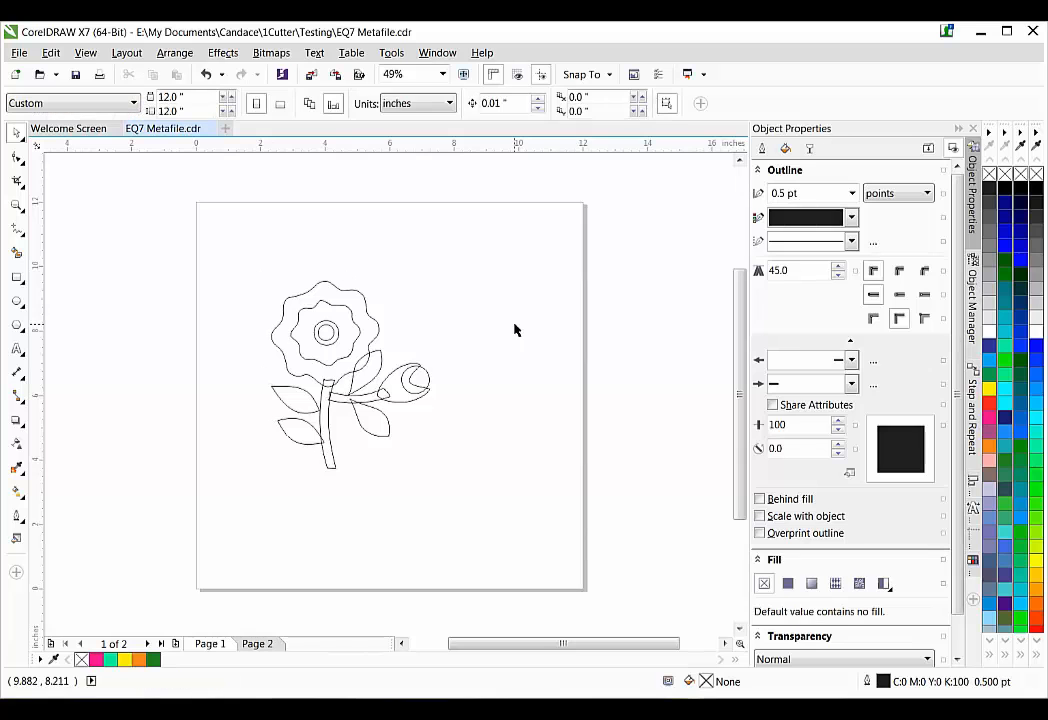
Set the whole flower's outline width to Hairline and ungroup it into separate objects.
left_click(375, 323)
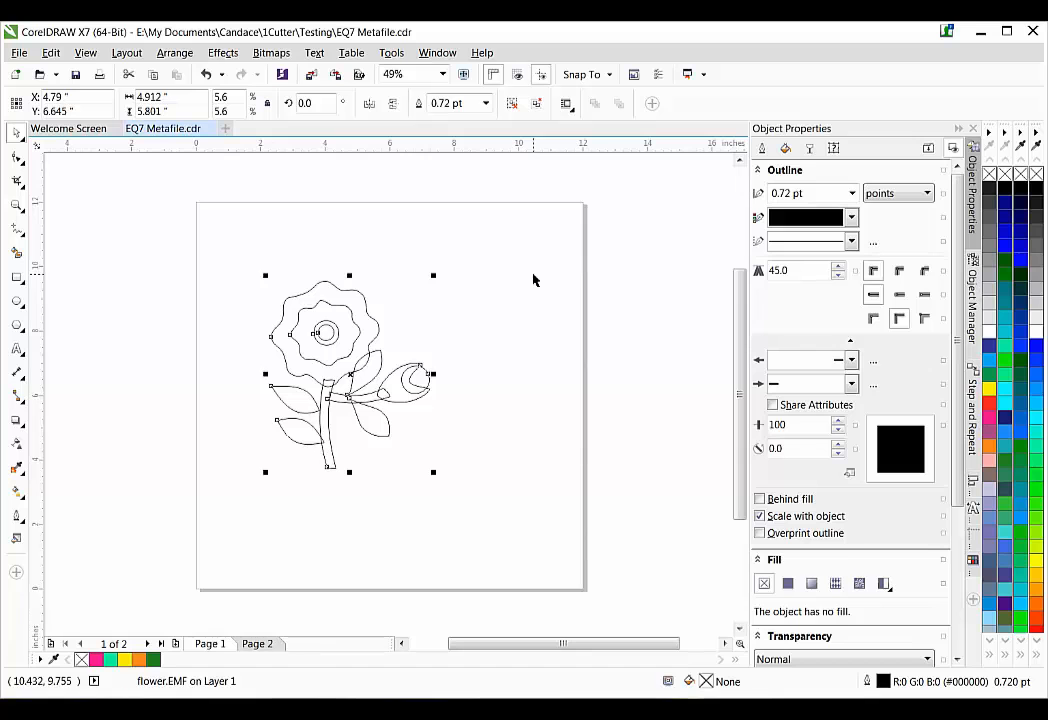
left_click(851, 194)
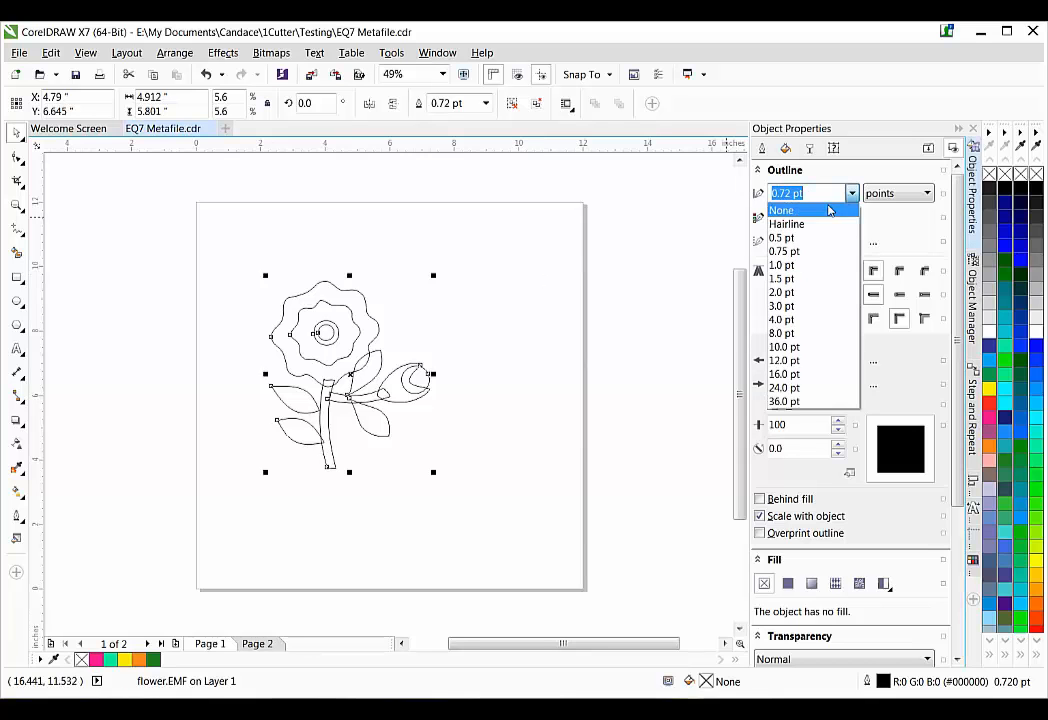
left_click(786, 224)
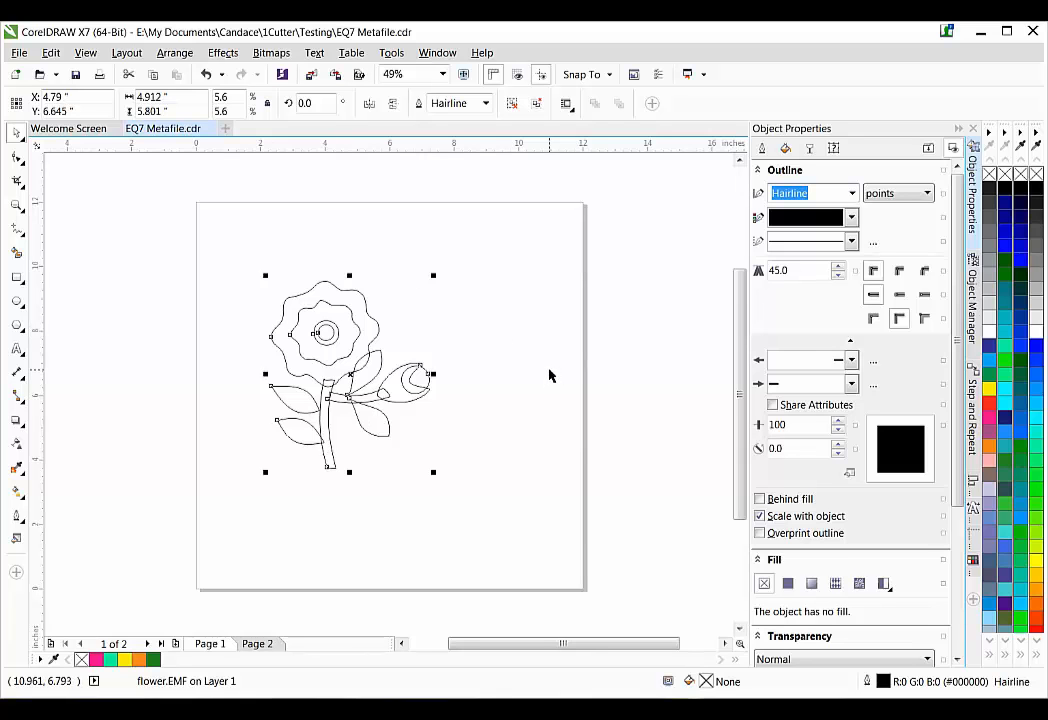
left_click(516, 110)
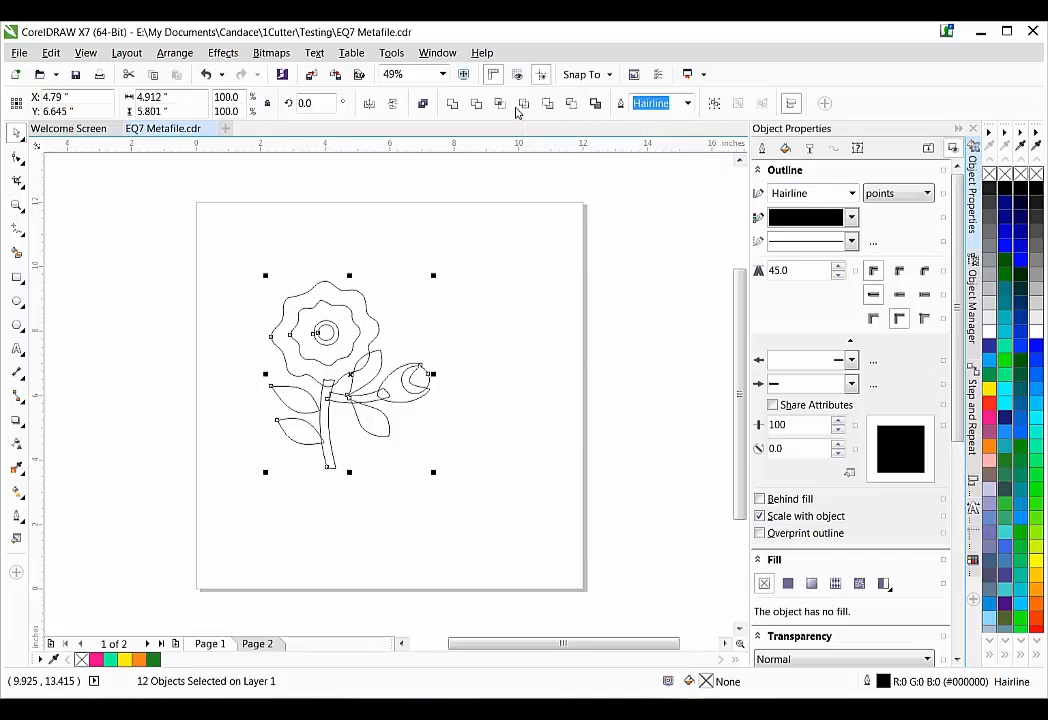
left_click(496, 284)
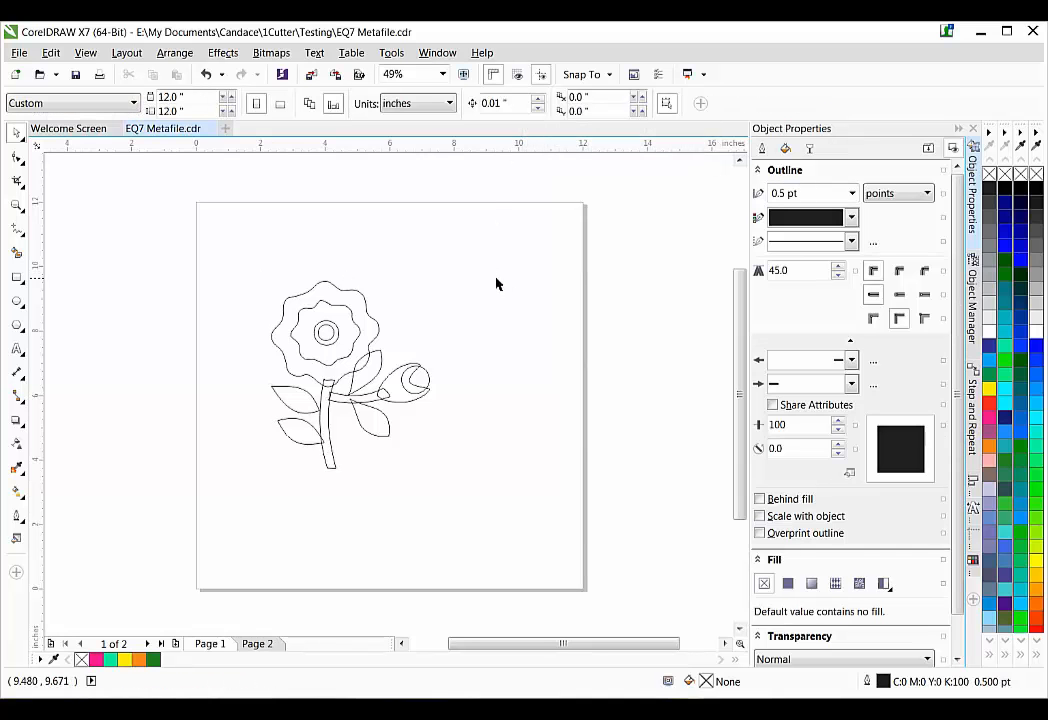
Fill the flower's outer petal shape with magenta and the inner petal shape with aqua.
left_click(378, 327)
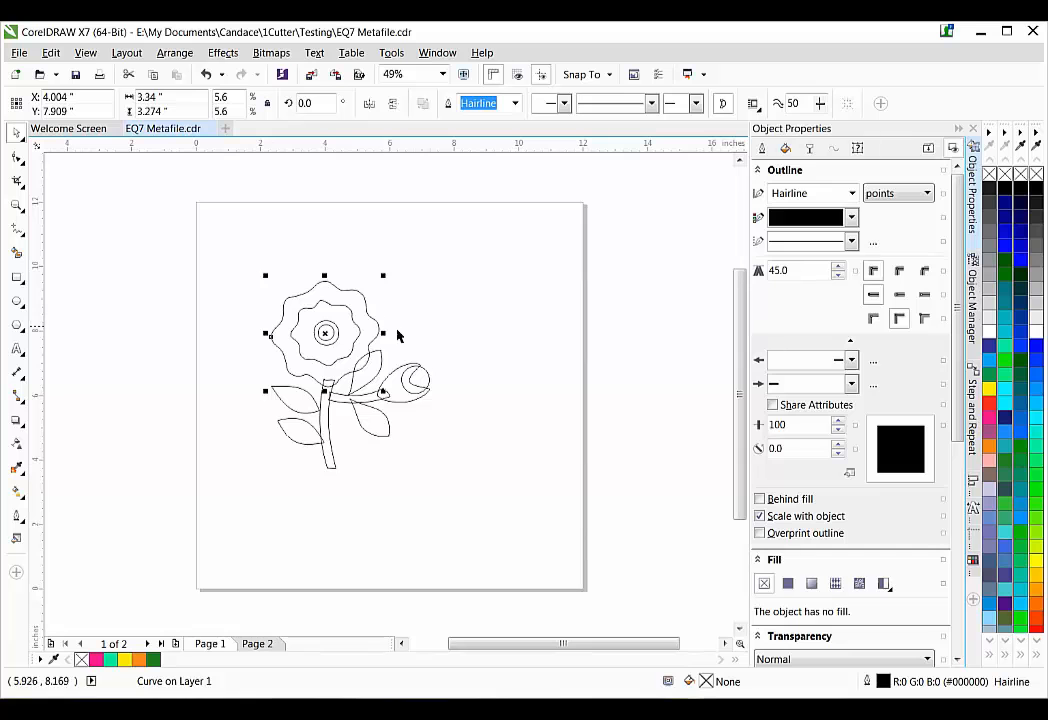
left_click(991, 418)
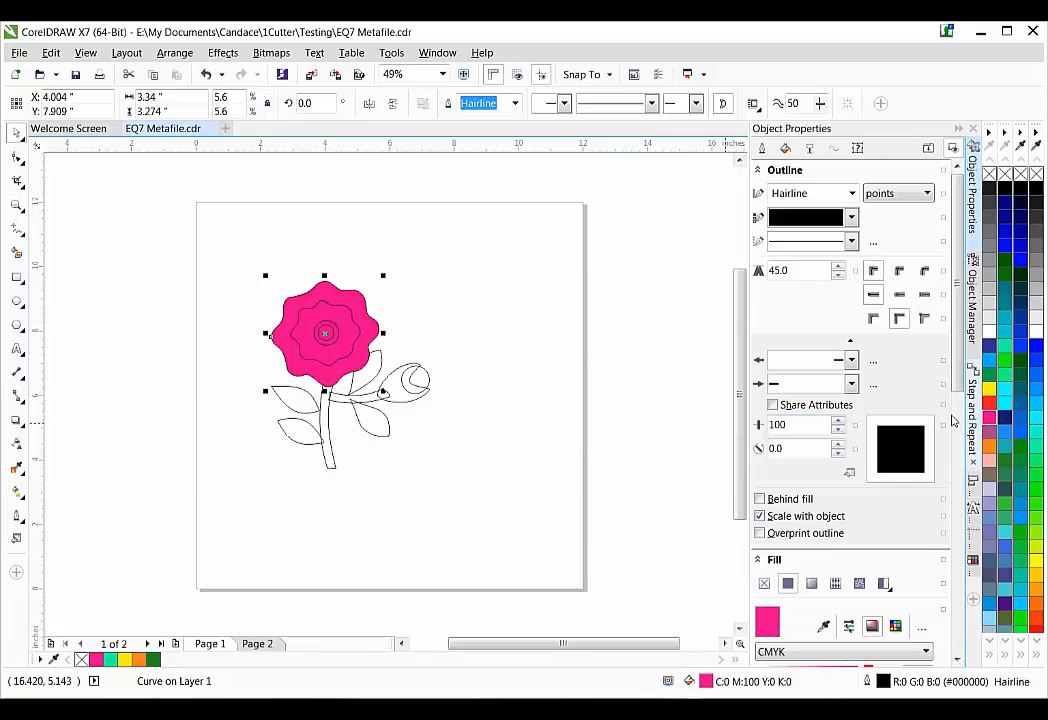
left_click(515, 402)
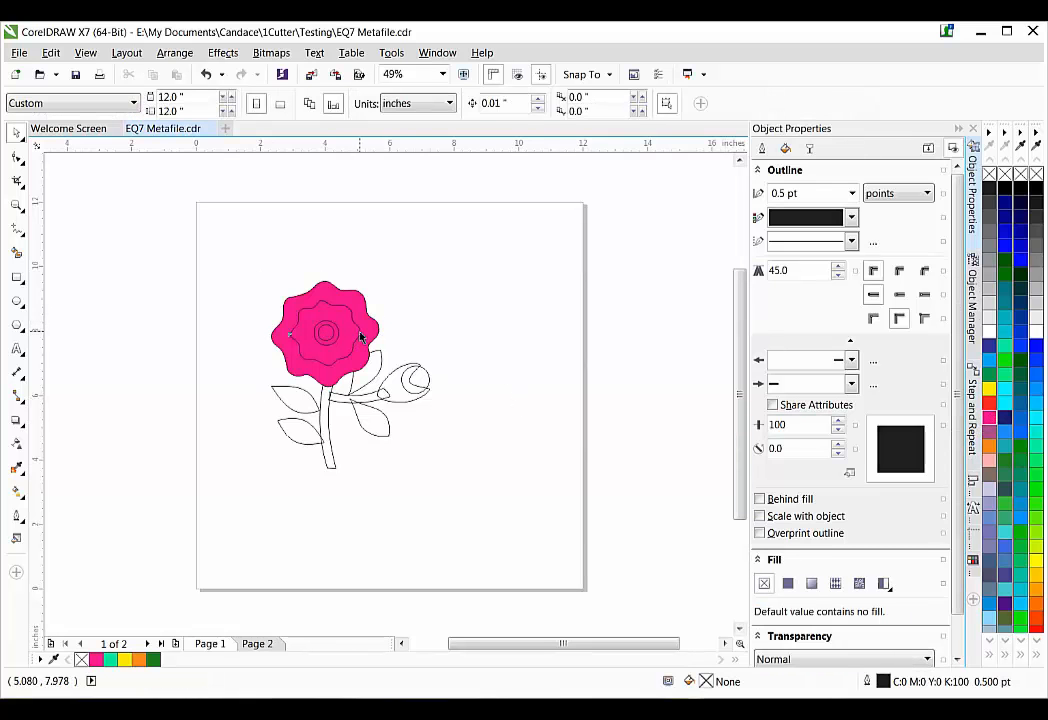
left_click(362, 337)
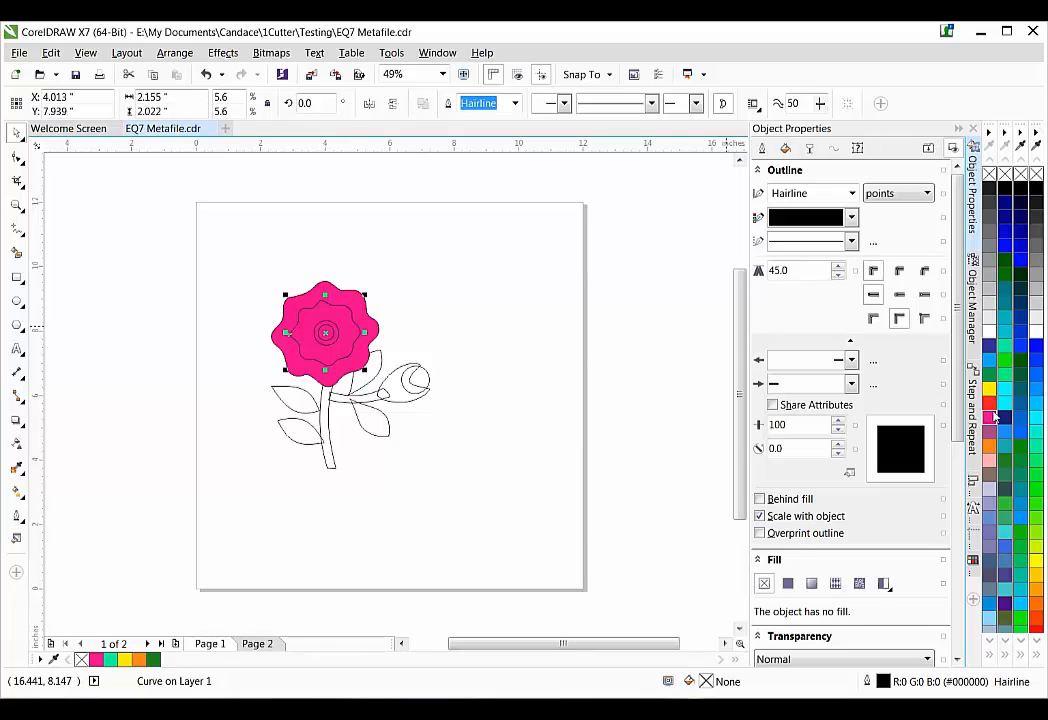
left_click(1004, 376)
left_click(595, 372)
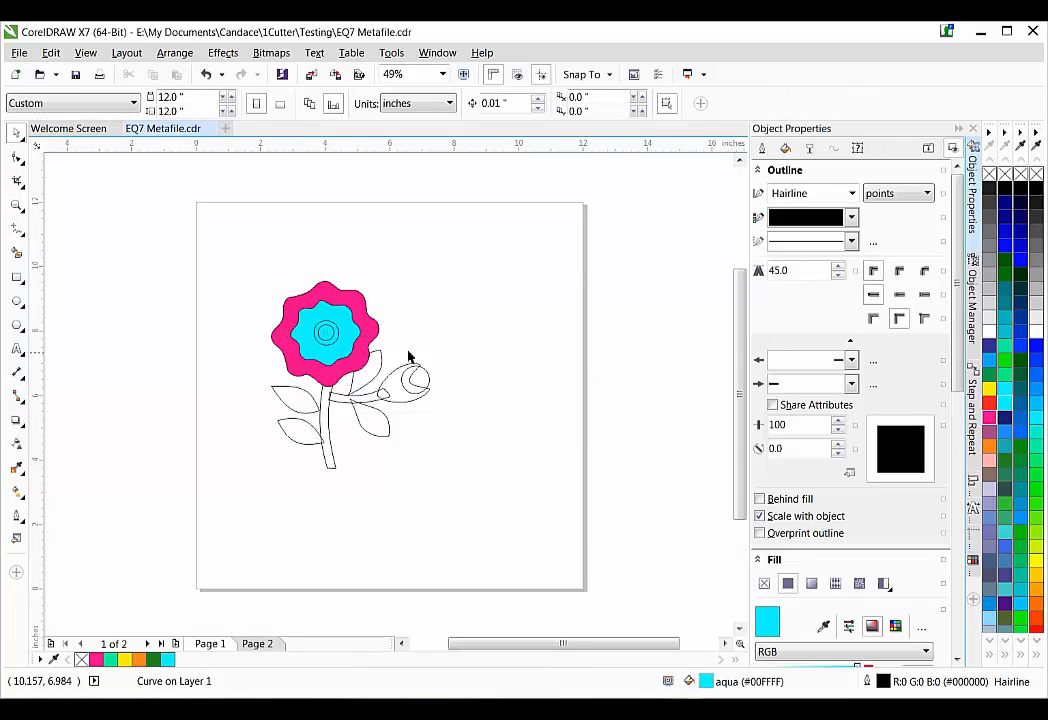
Fill the flower's larger centre circle with yellow and the smaller inner circle with orange.
left_click(334, 342)
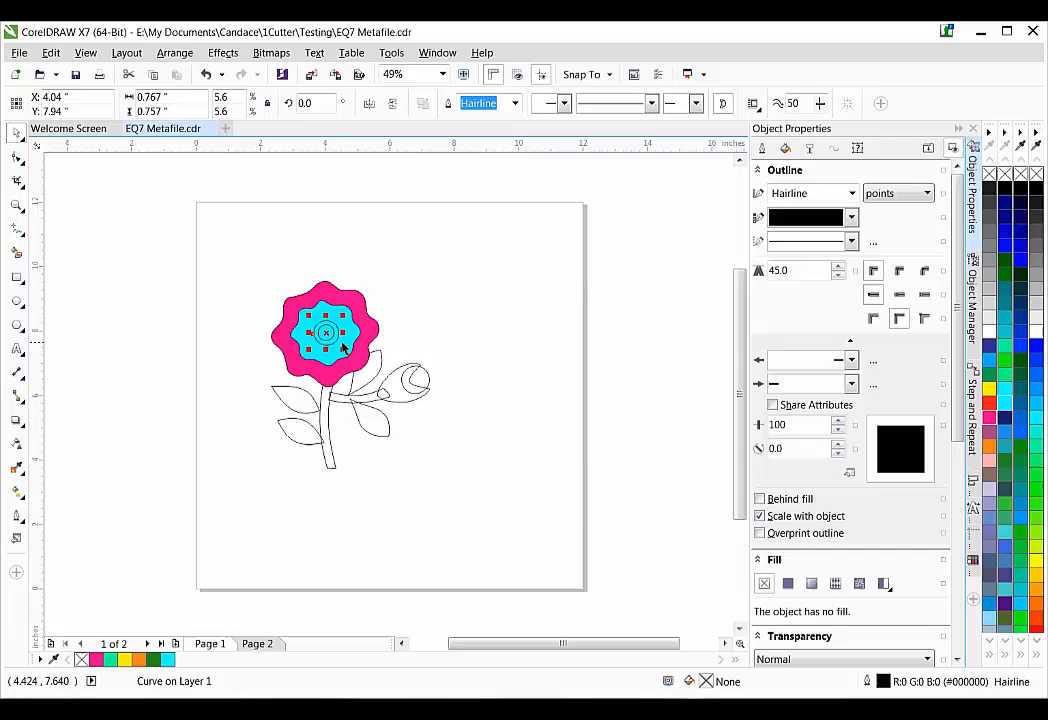
left_click(989, 389)
left_click(329, 342)
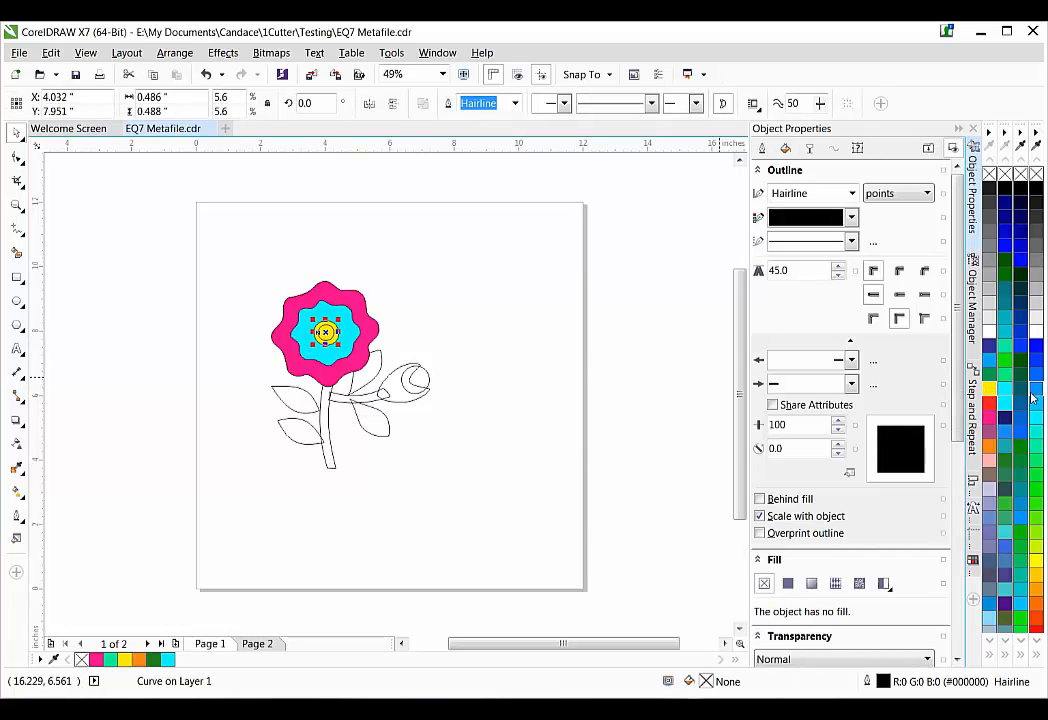
left_click(989, 452)
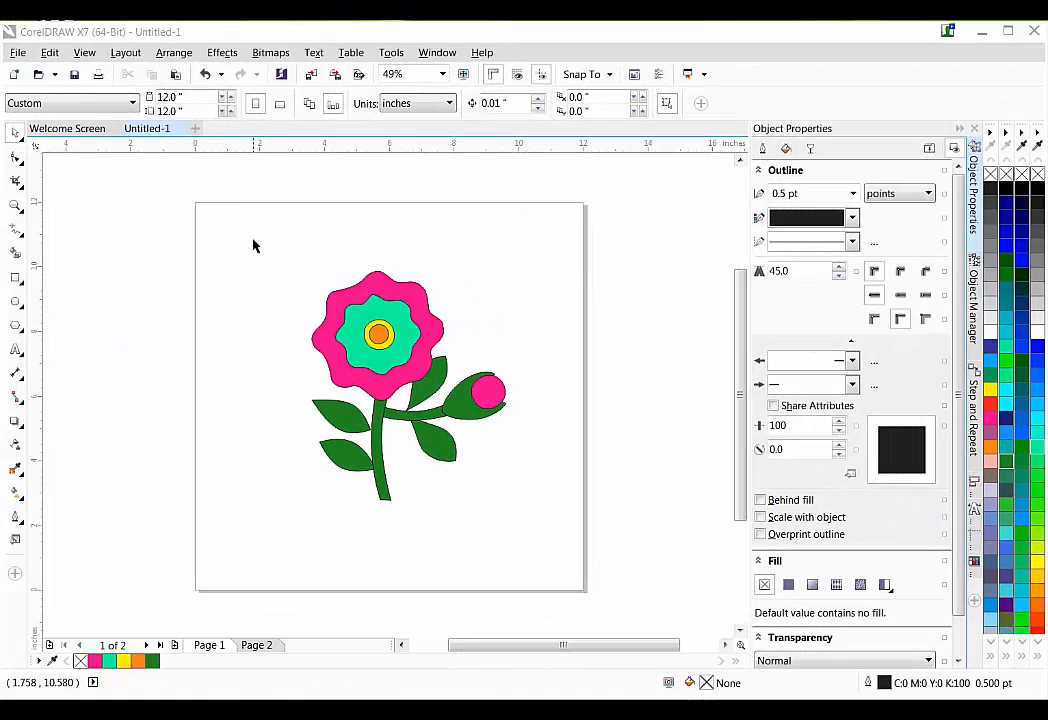
Export only the complete coloured flower as Flower.svg to the Testing folder, replacing the existing file and accepting the SVG 1.1 export settings.
left_click_drag(252, 222, 555, 557)
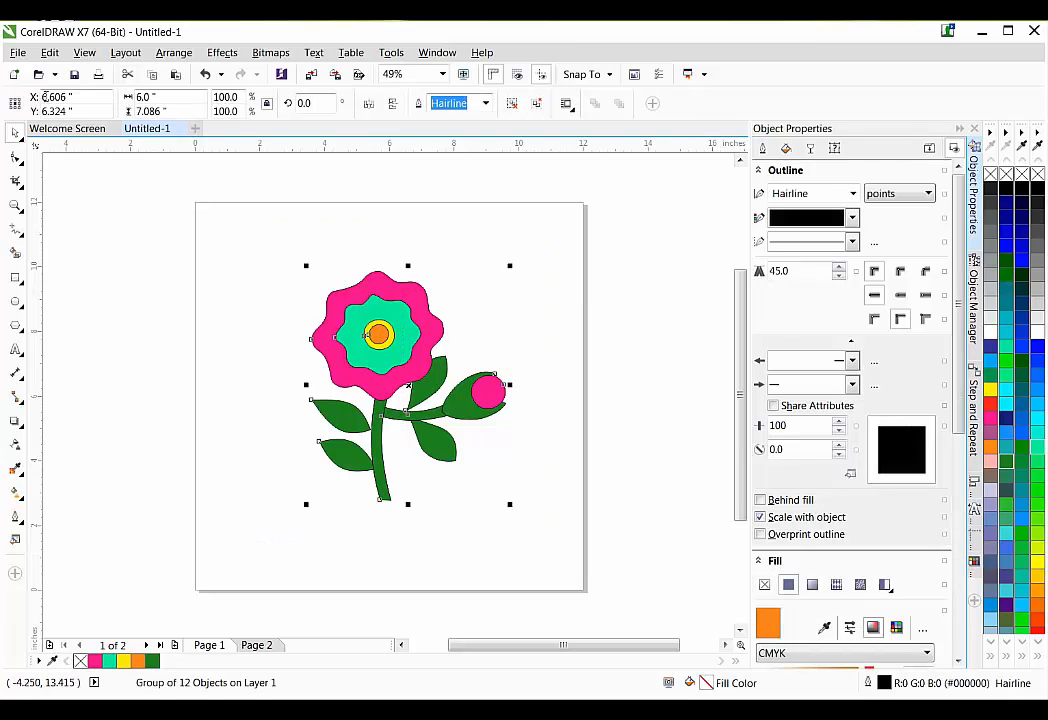
left_click(17, 52)
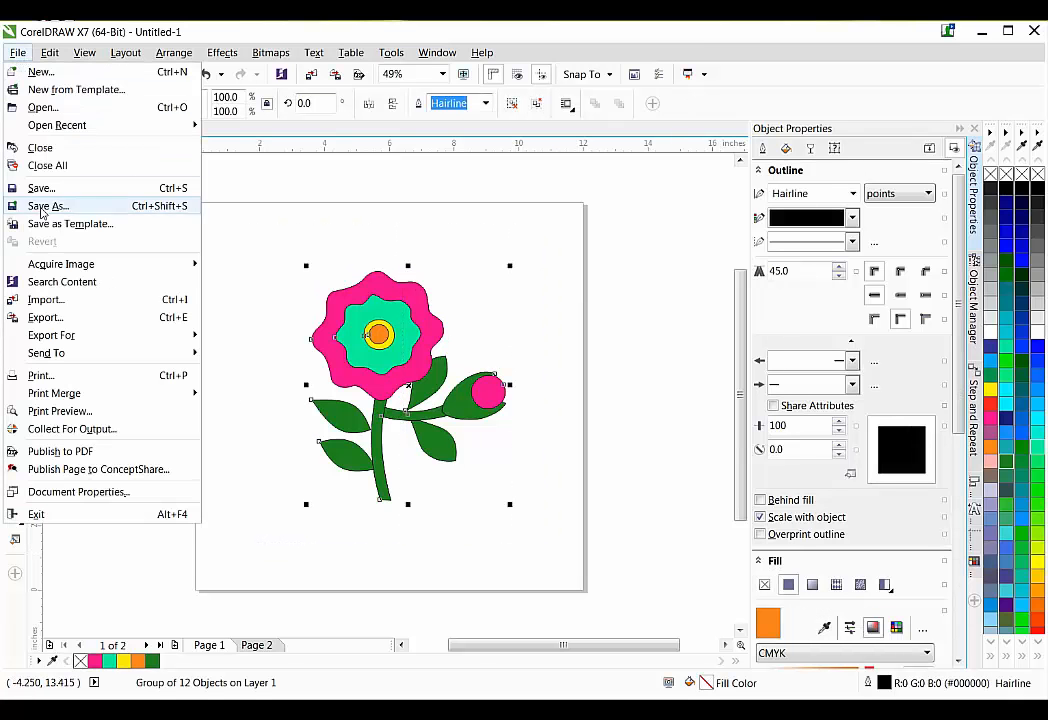
left_click(73, 318)
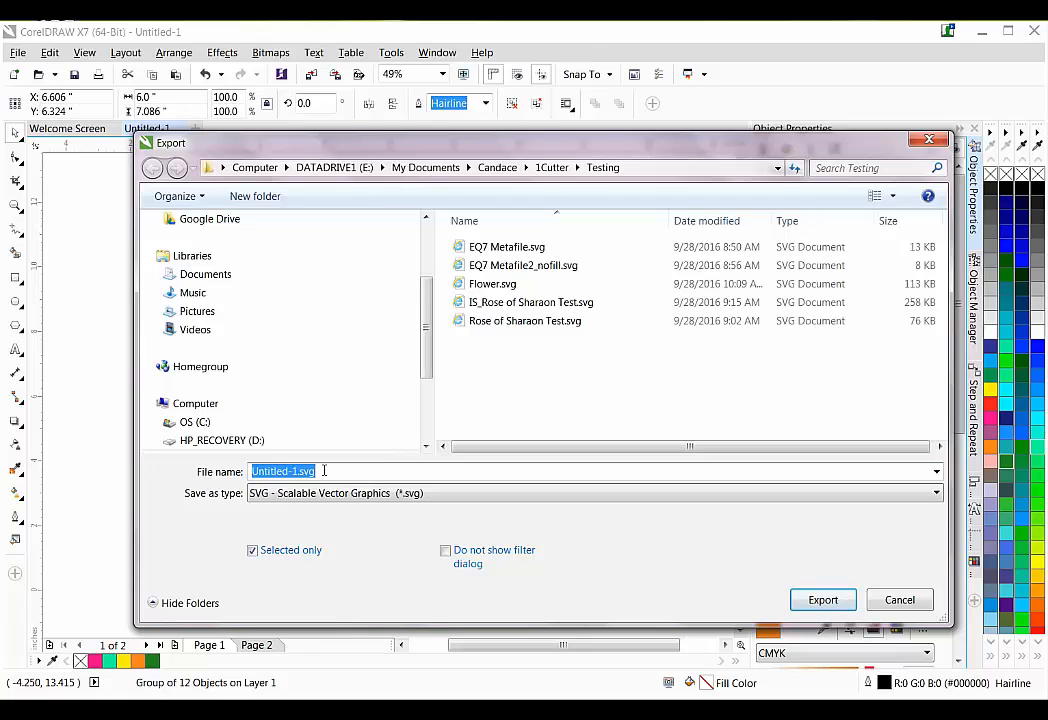
type("Fl")
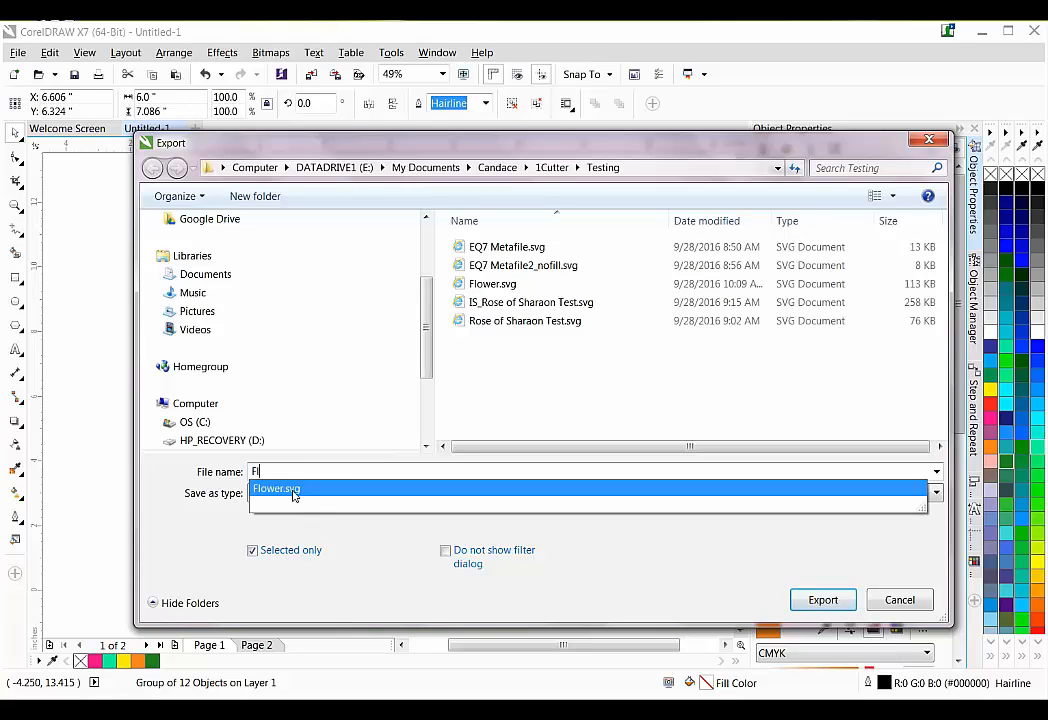
left_click(291, 490)
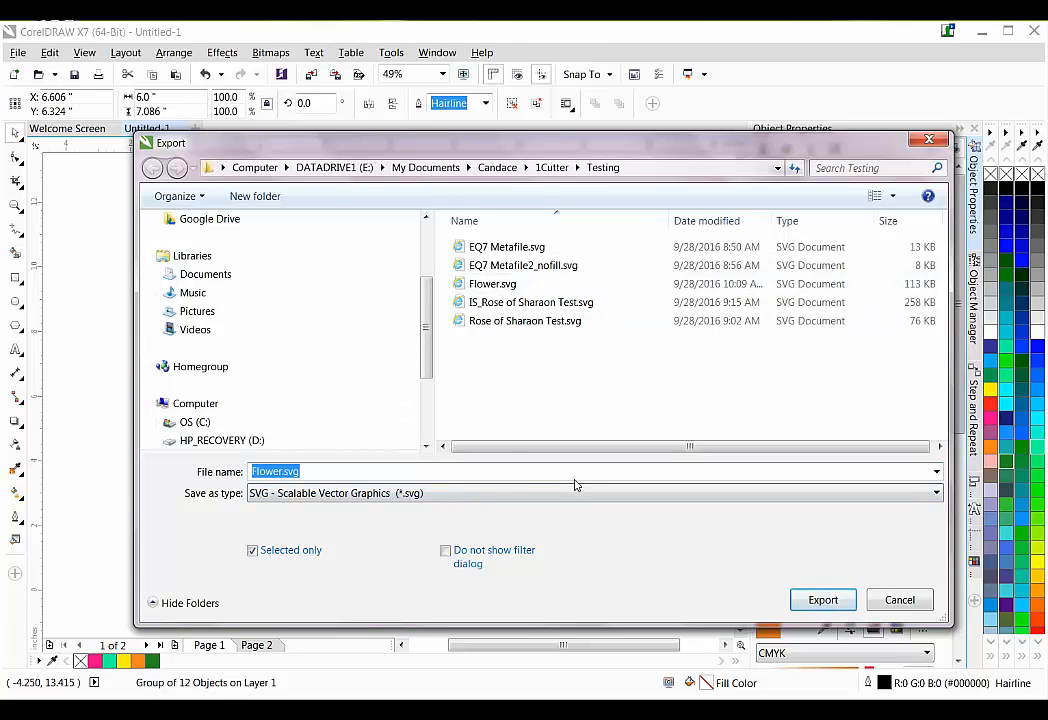
left_click(810, 604)
left_click(812, 602)
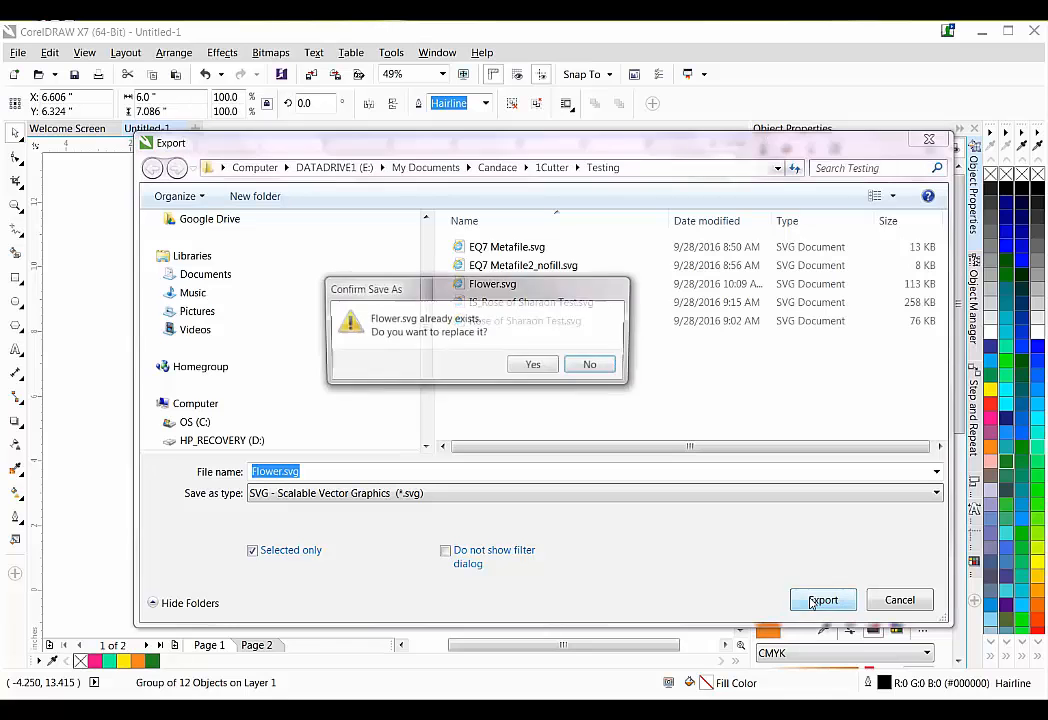
left_click(535, 366)
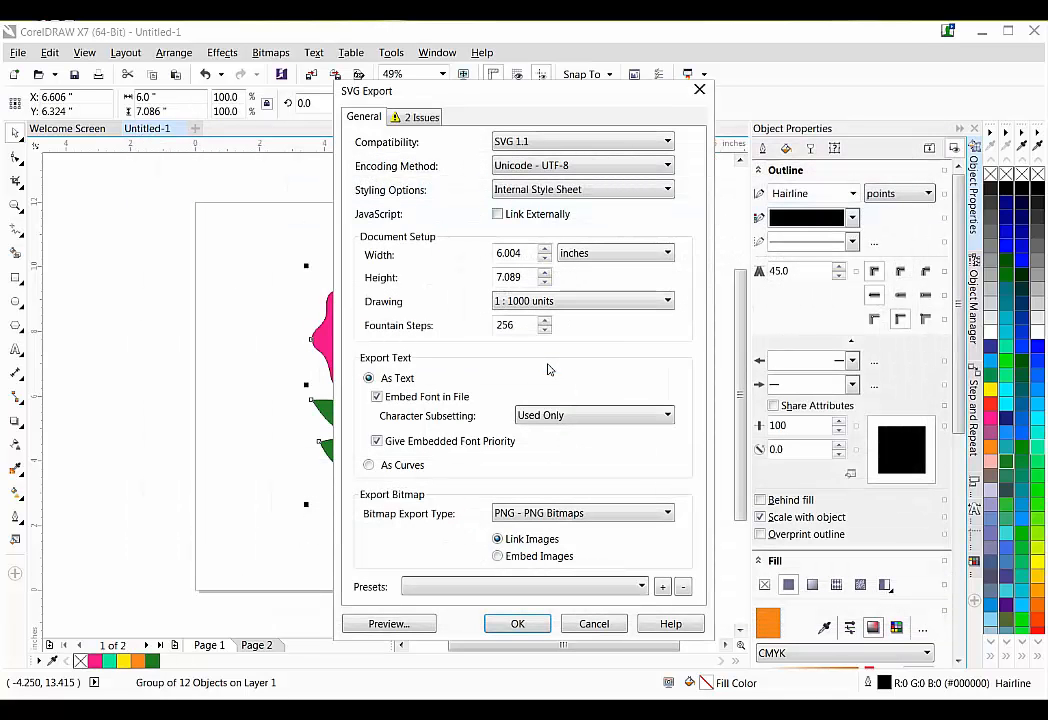
left_click(507, 626)
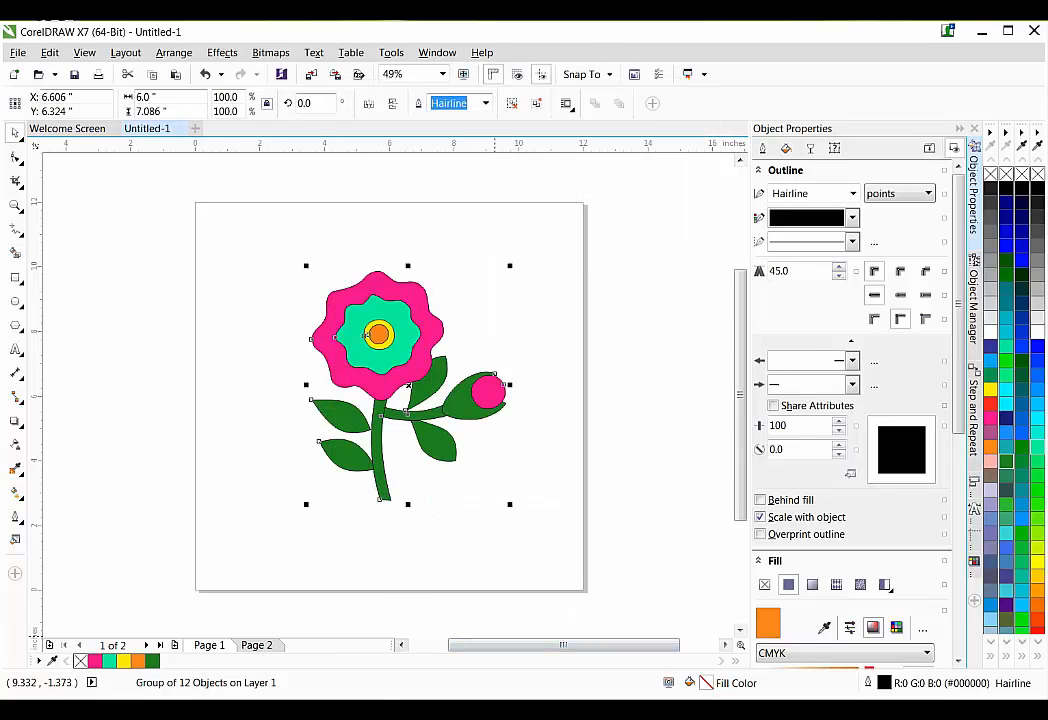
Switch to Make The Cut! and widen its window to the edge of the screen.
mouse_move(282, 710)
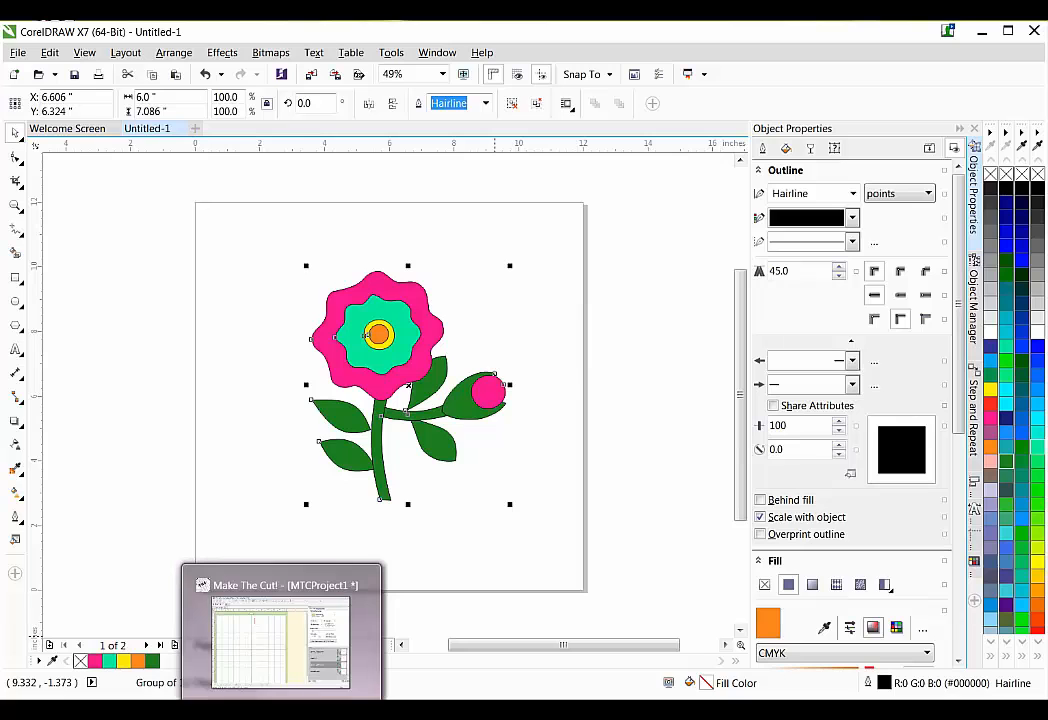
left_click(282, 640)
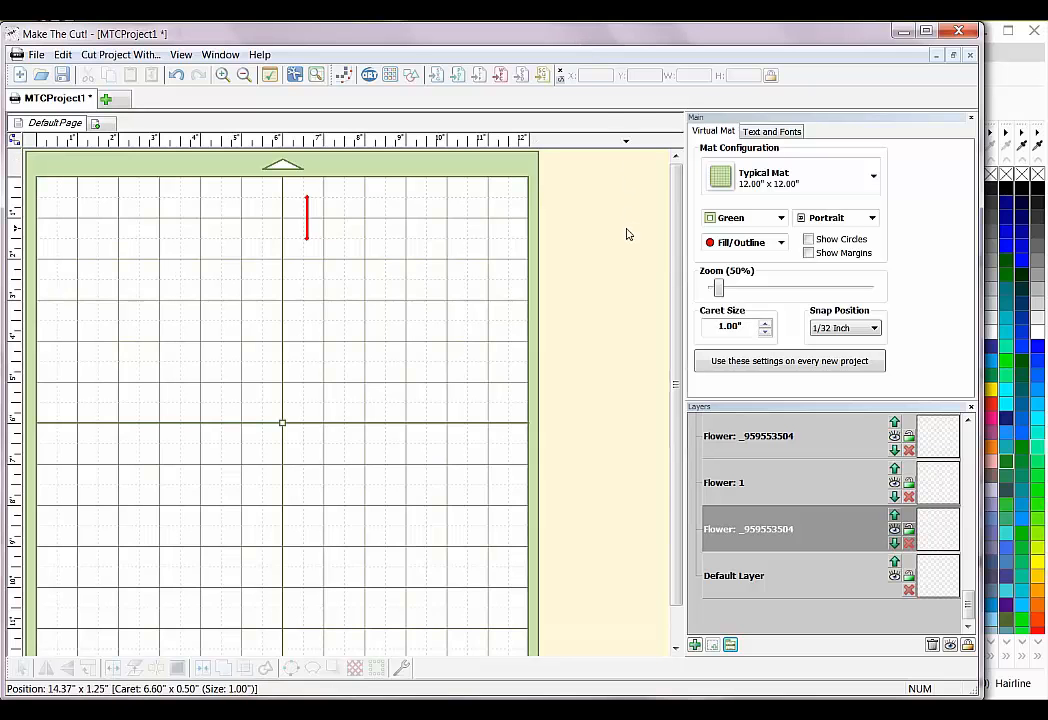
left_click_drag(983, 270, 1043, 275)
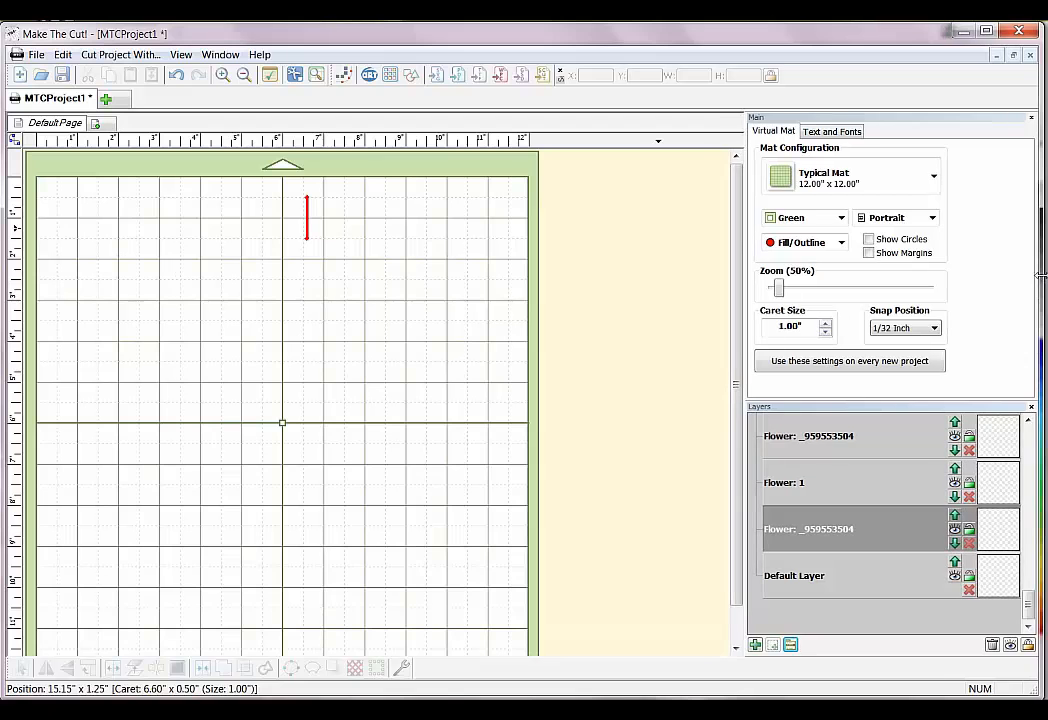
Import Flower.svg from the Testing folder and move the flower fully onto the mat at about X 1.875, Y 1.344.
left_click(435, 79)
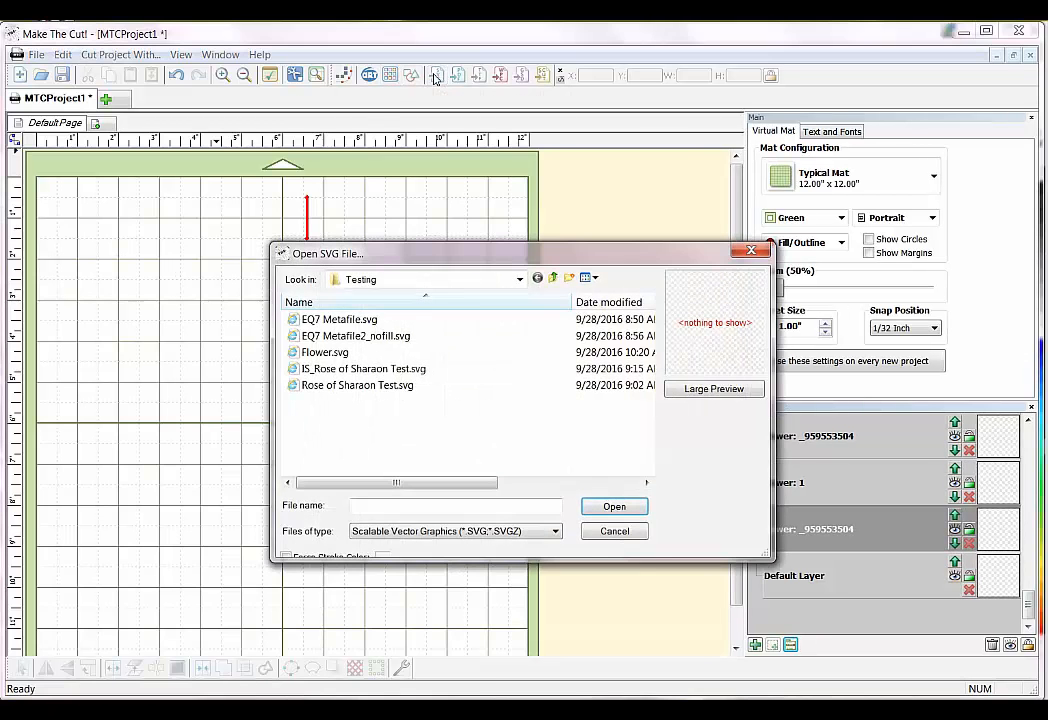
left_click(339, 356)
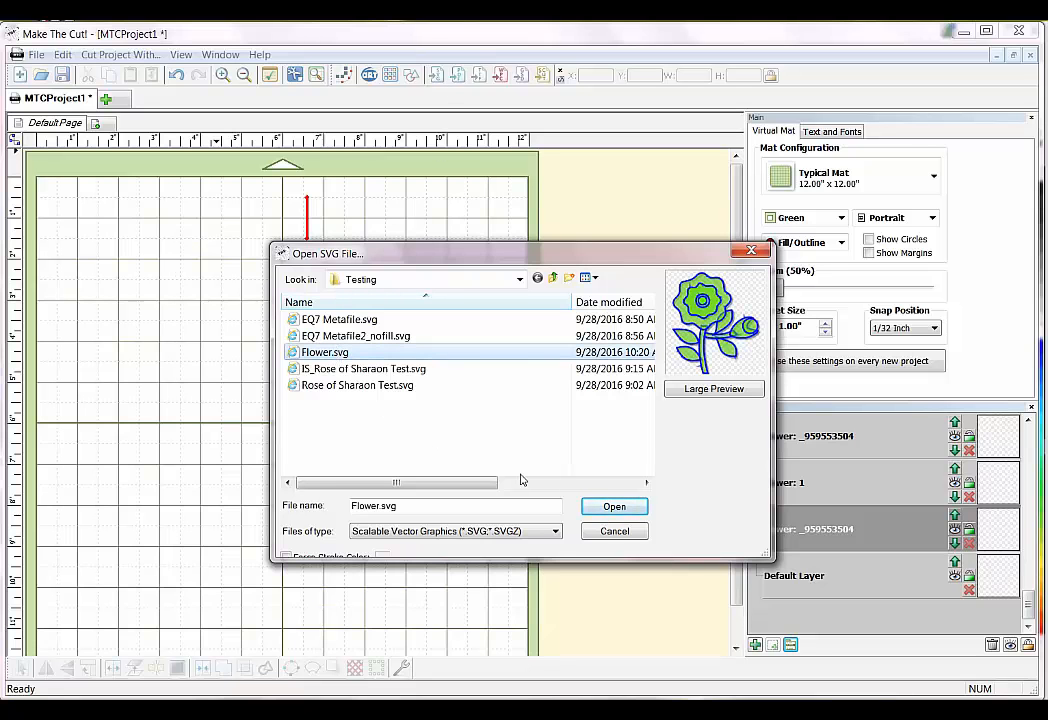
left_click(635, 507)
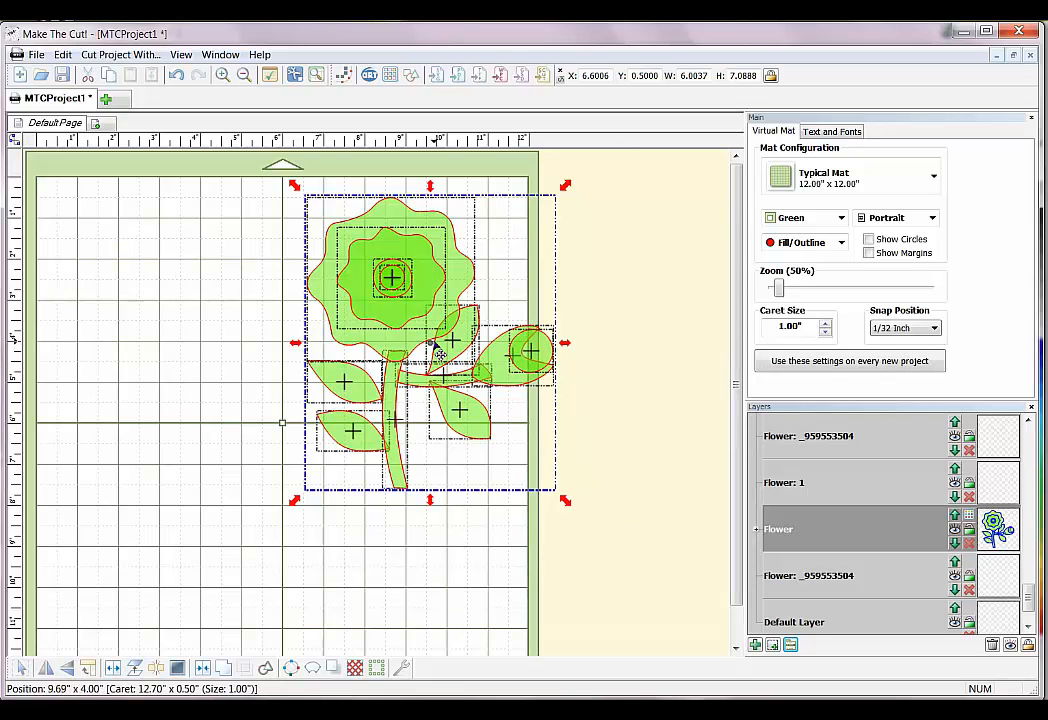
left_click_drag(437, 347, 244, 385)
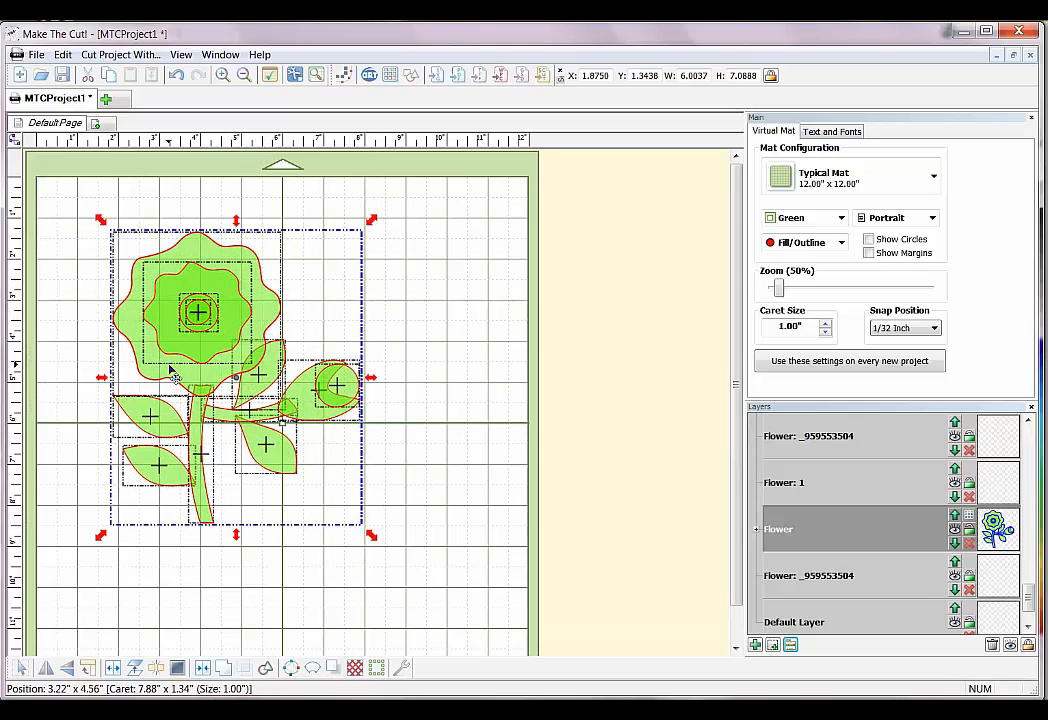